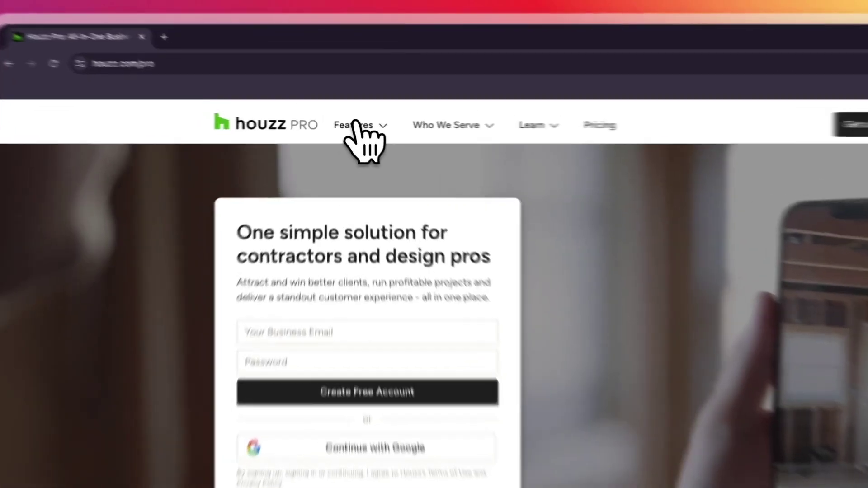
Step: Look over the Houzz Pro feature overview and its category headings
click(276, 88)
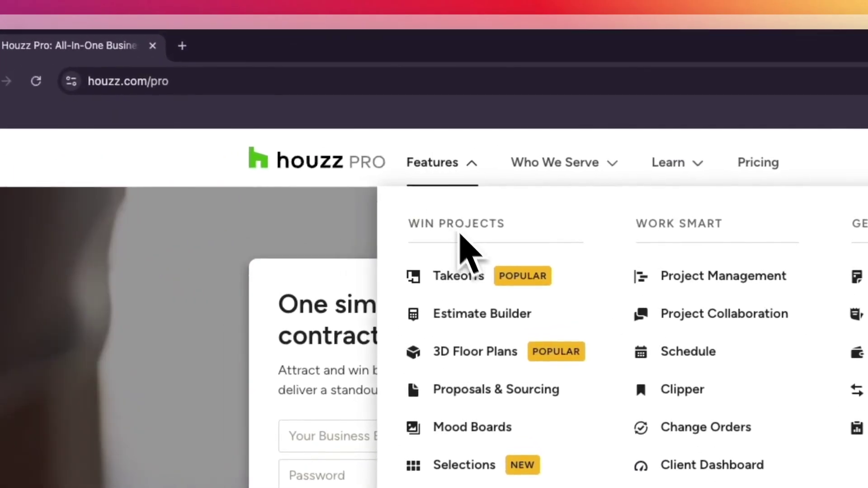
drag(505, 224, 409, 224)
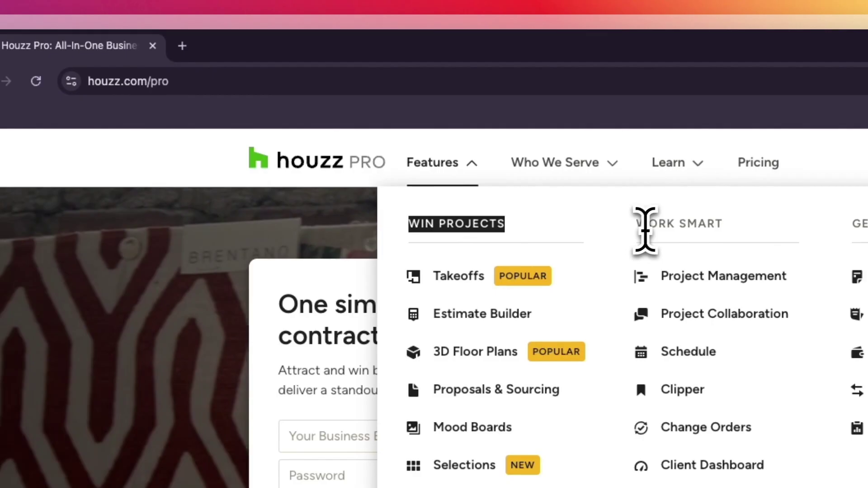
drag(722, 224, 636, 224)
drag(522, 224, 454, 224)
drag(783, 224, 701, 227)
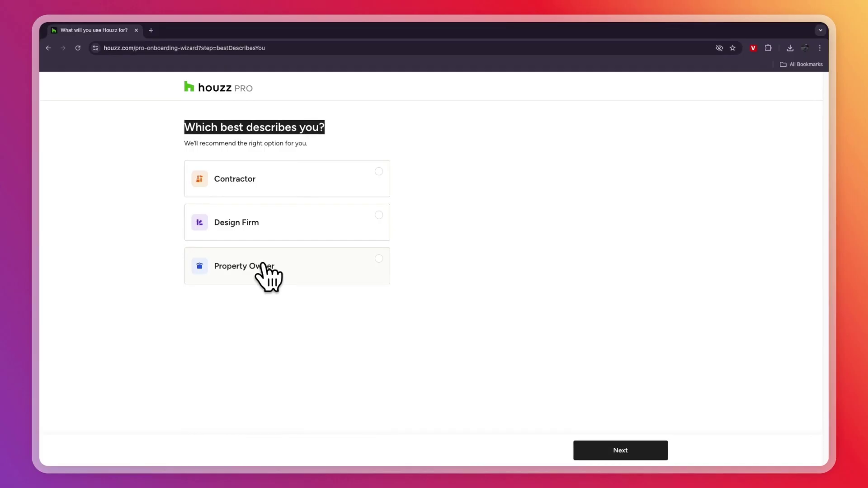
Step: Choose Design Firm as the business type and $250K - $500K as annual revenue
click(258, 220)
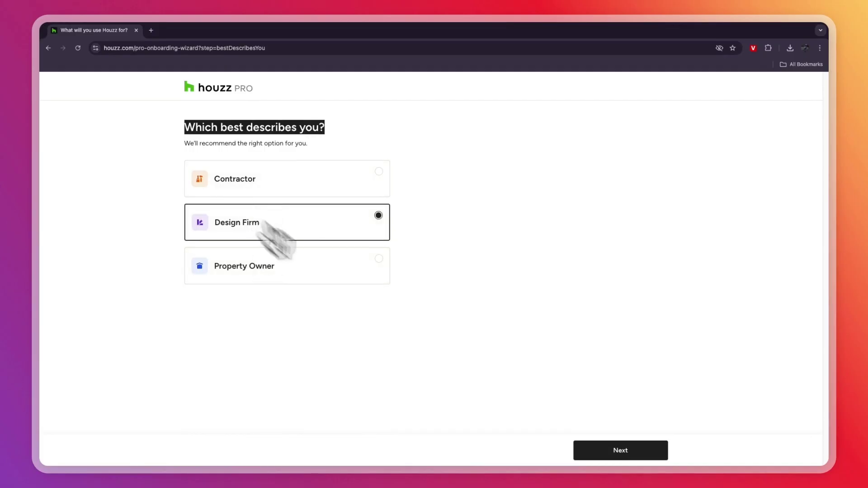
click(600, 450)
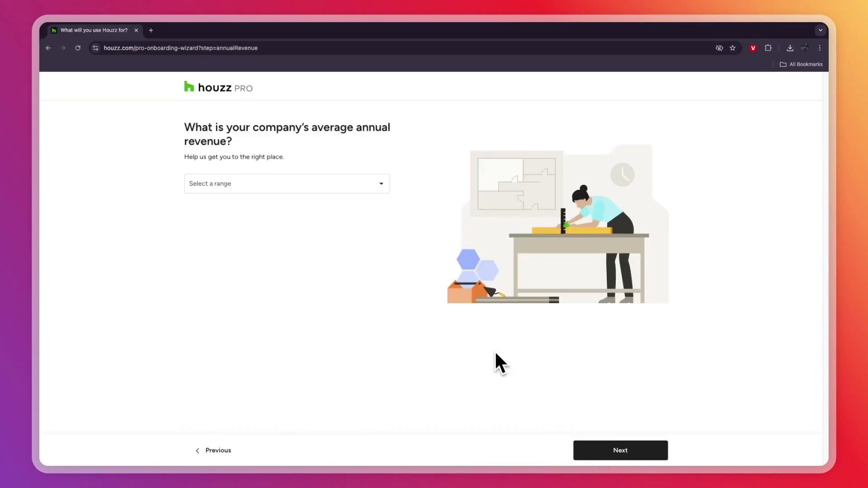
drag(185, 127, 303, 144)
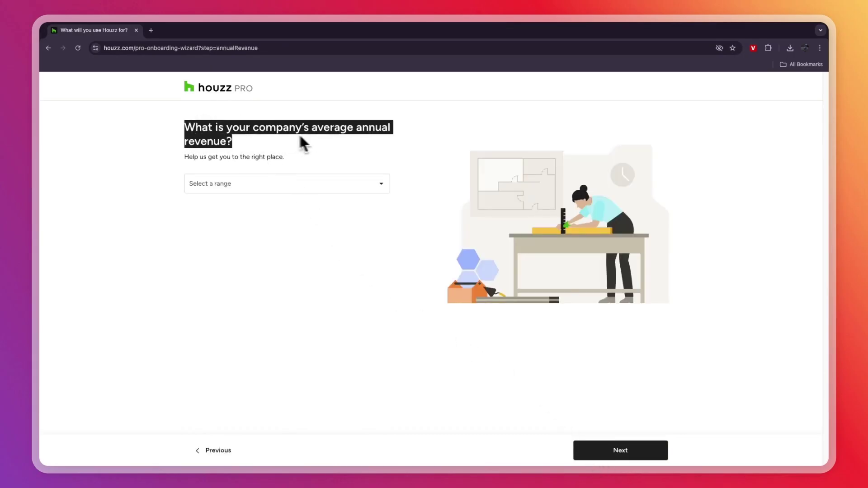
click(292, 151)
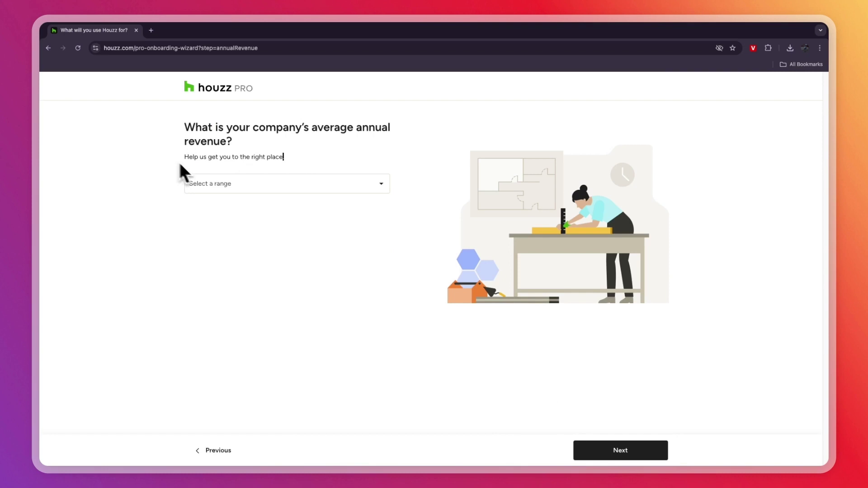
click(245, 183)
scroll(252, 230, down, 3)
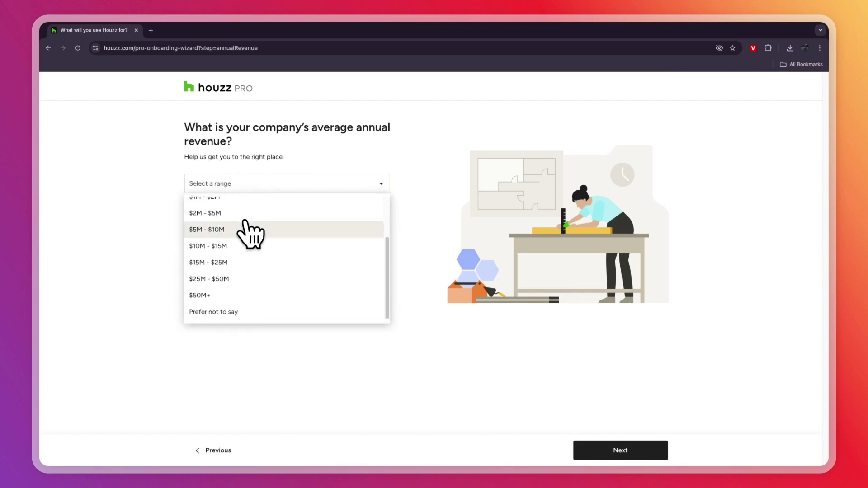
scroll(253, 231, up, 3)
click(251, 224)
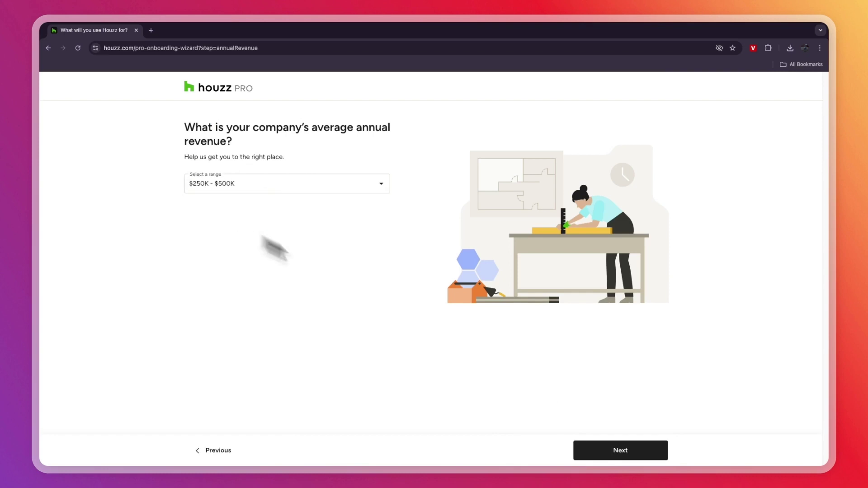
click(621, 451)
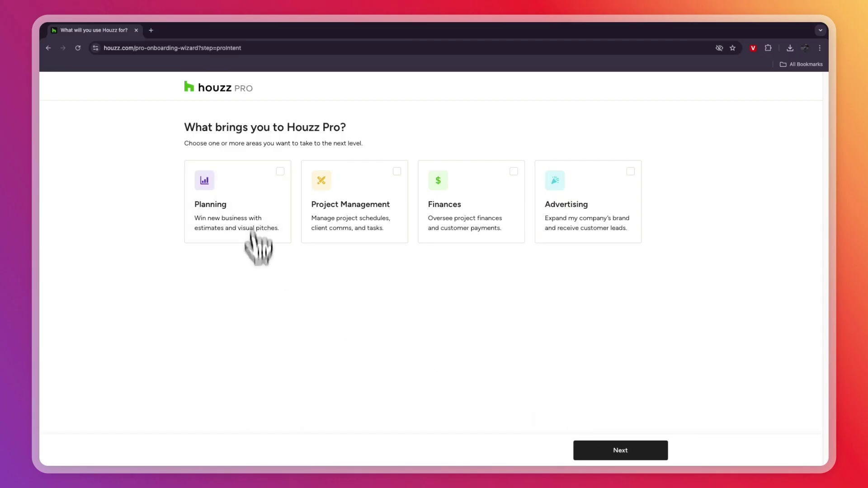
Step: Tick the Planning, Project Management, Finances and Advertising focus areas
drag(184, 129, 298, 127)
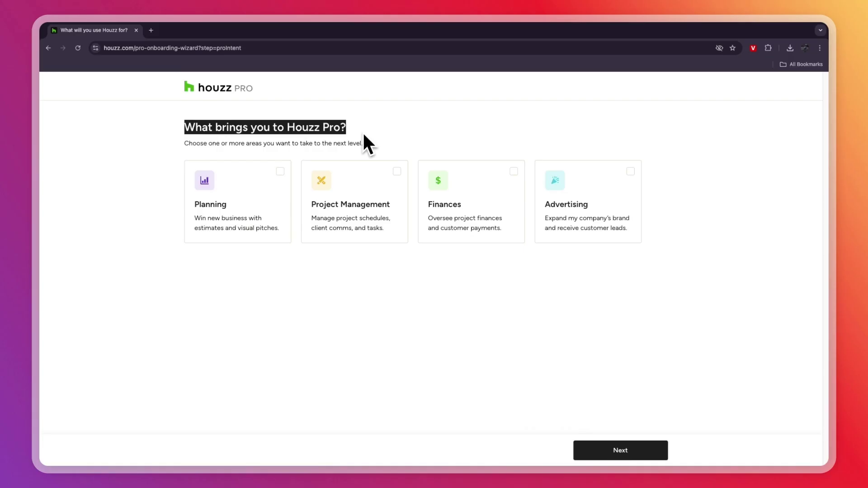
click(462, 196)
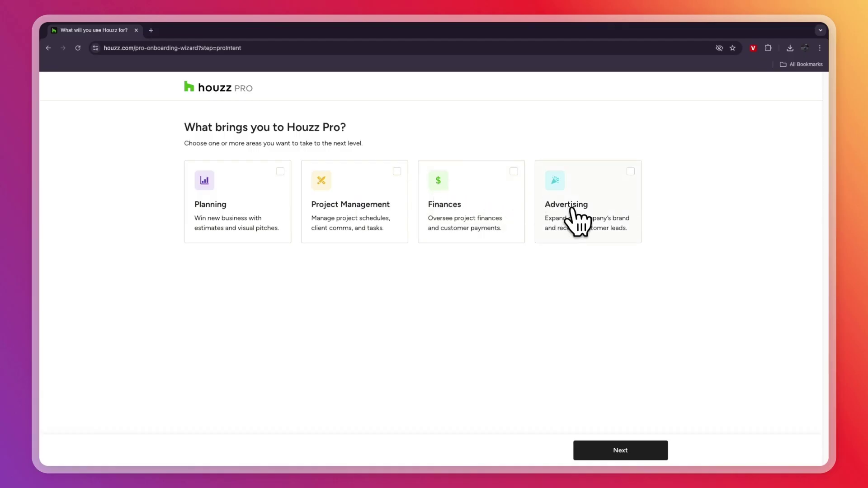
click(292, 223)
click(342, 216)
click(447, 217)
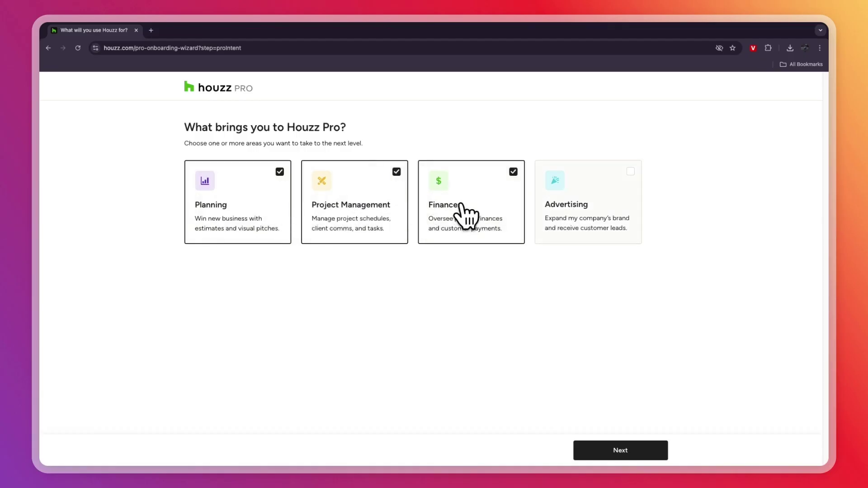
click(530, 219)
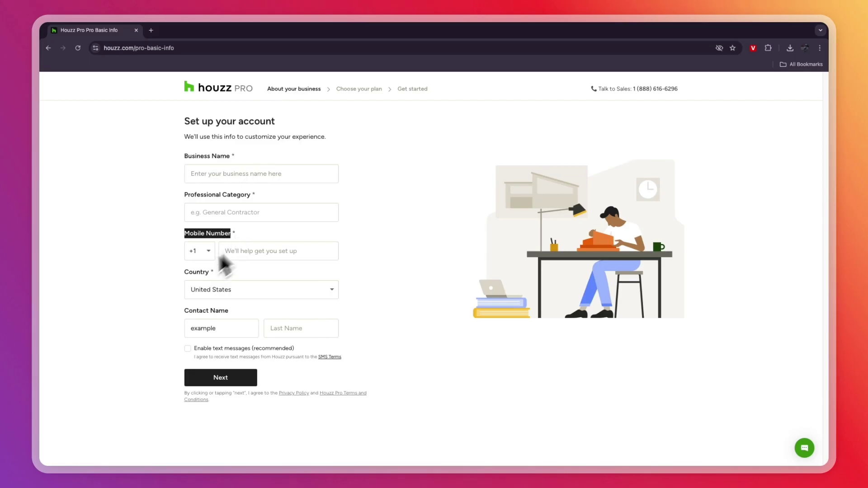
Step: Highlight the Country field label on the Set up your account form
double_click(197, 272)
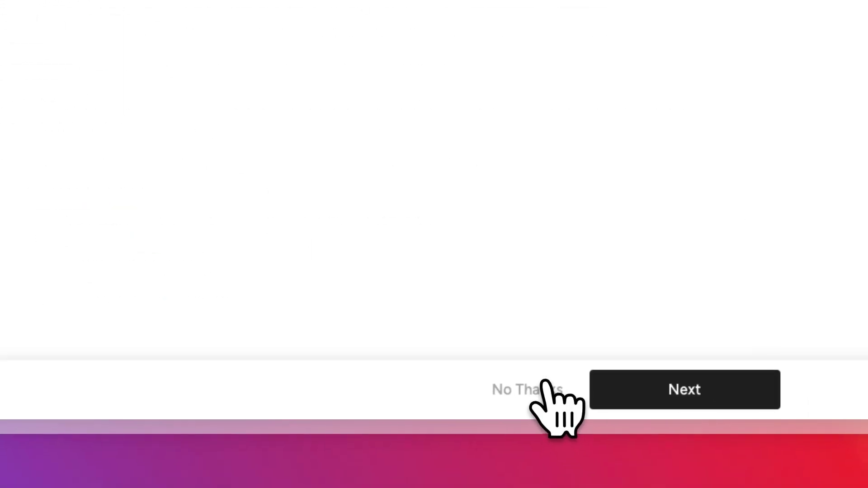
Step: Decline the optional offer and review the Essential and Pro free trial prices
click(549, 394)
scroll(562, 441, down, 1)
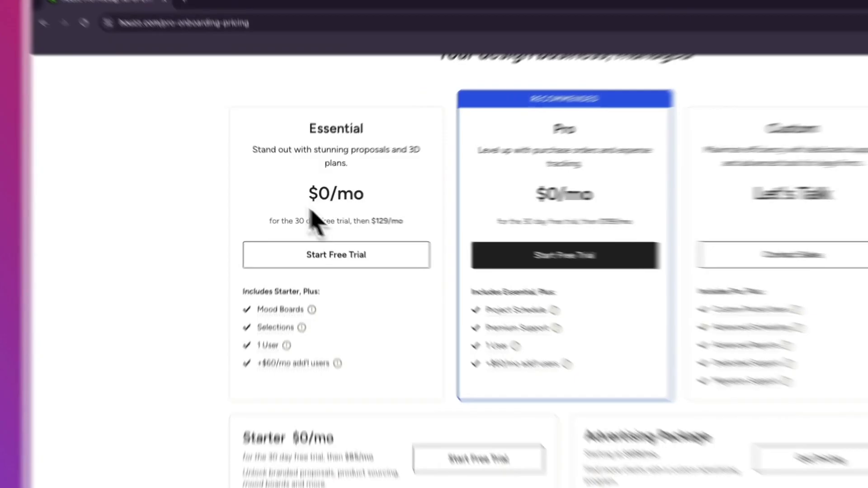
double_click(336, 194)
double_click(563, 194)
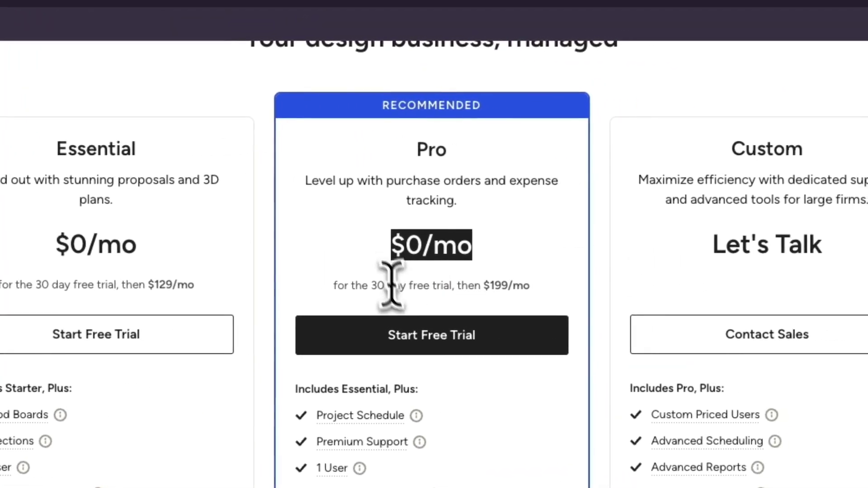
drag(330, 289, 455, 290)
click(478, 291)
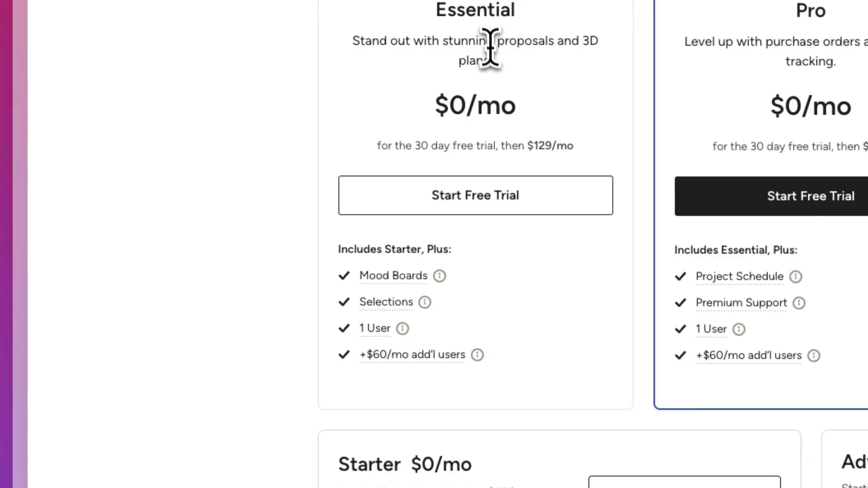
Step: Compare the $129, $85 and $199 monthly prices and read the Advertising Package description
double_click(535, 145)
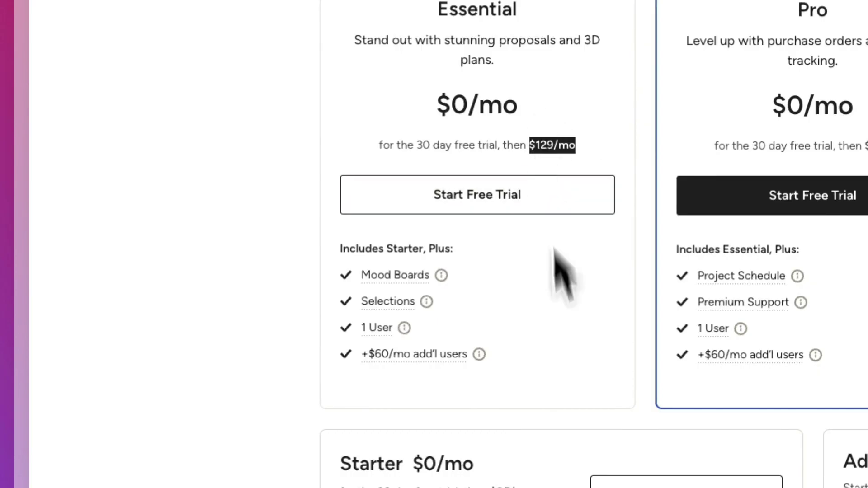
scroll(556, 271, down, 2)
double_click(475, 366)
scroll(462, 366, down, 1)
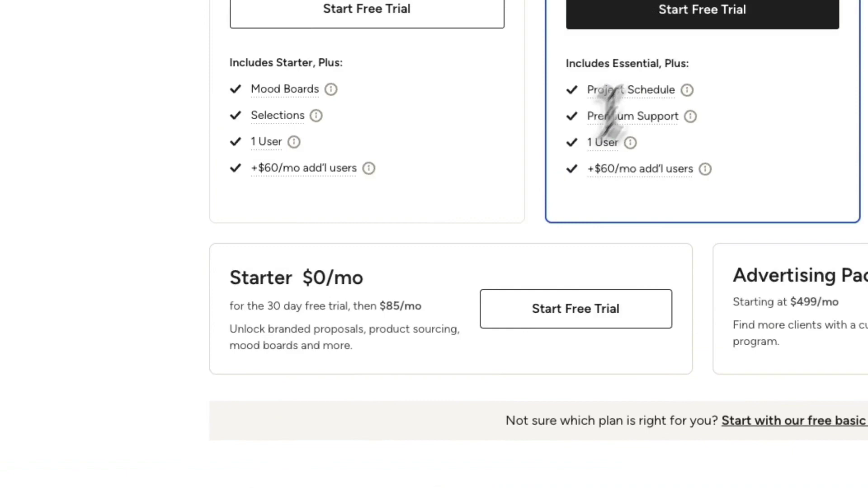
scroll(434, 203, up, 2)
double_click(542, 146)
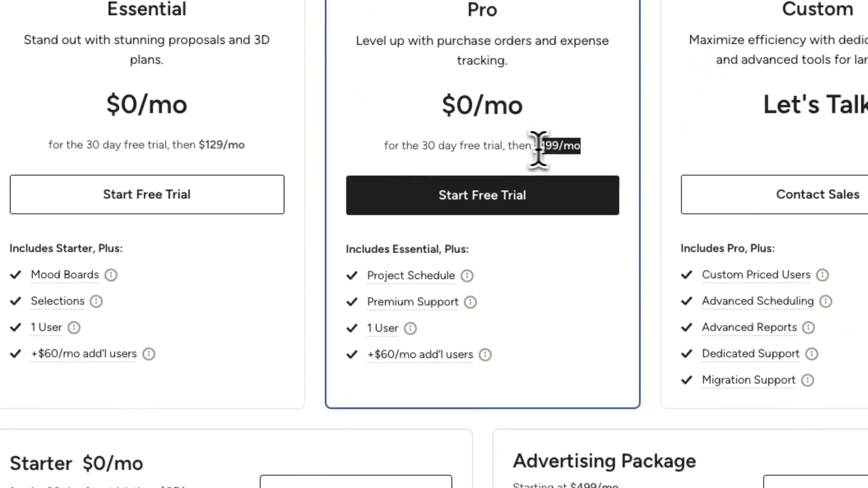
click(618, 179)
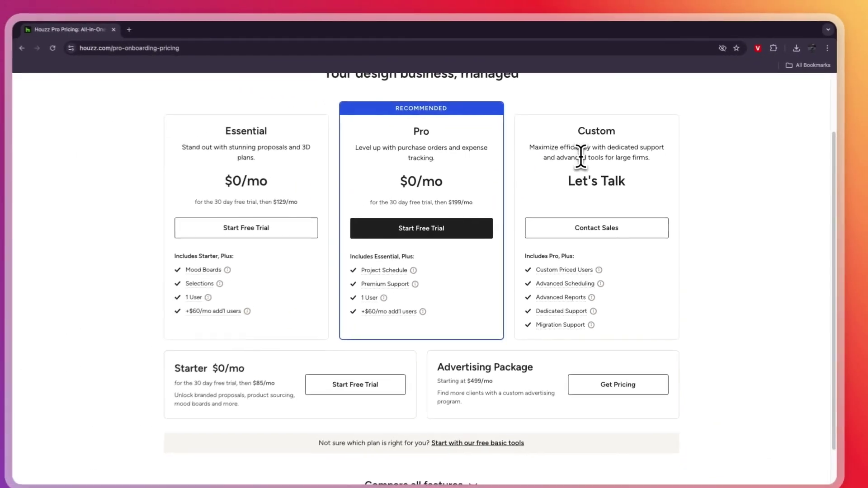
drag(447, 353, 538, 353)
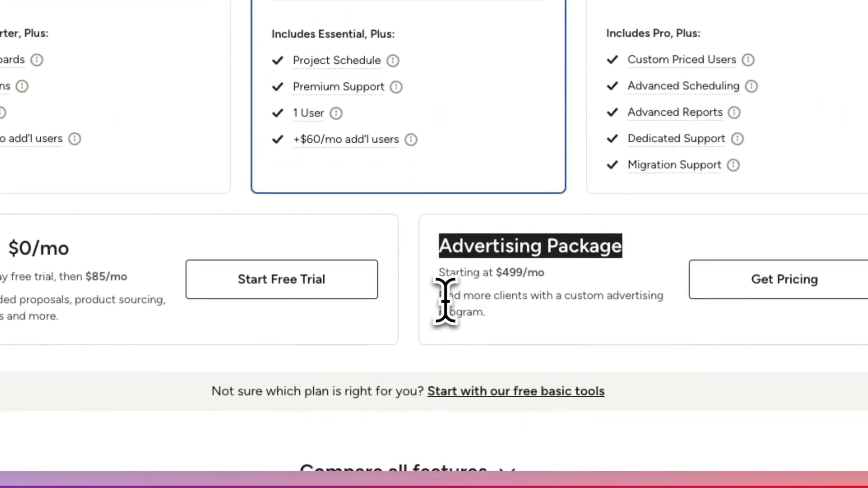
drag(443, 296, 627, 317)
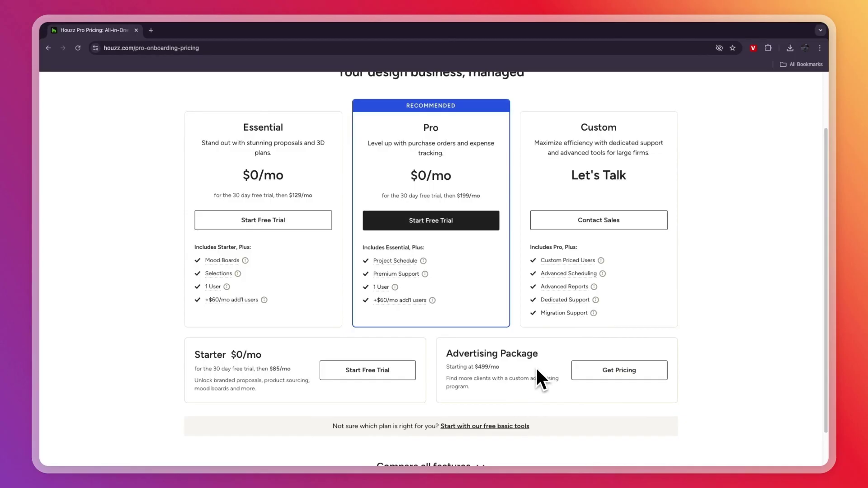
Step: Start the Pro plan trial with a team size of 6 users and continue to checkout
click(444, 224)
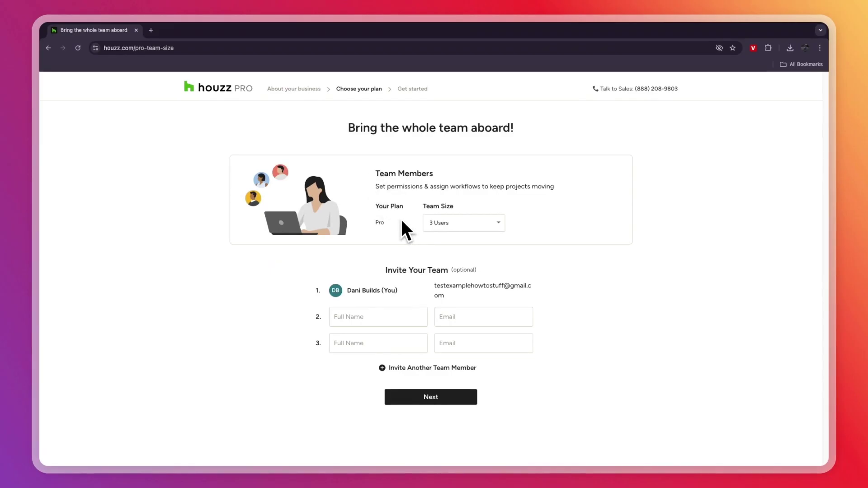
click(461, 222)
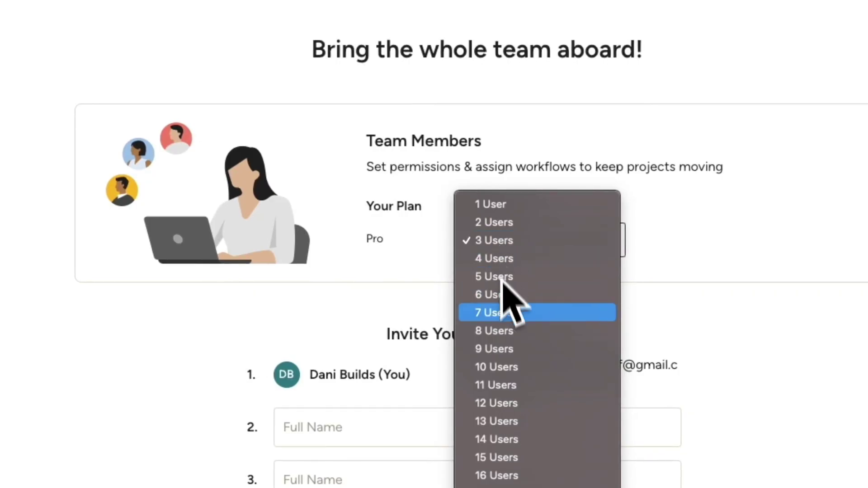
click(502, 295)
scroll(397, 381, down, 1)
scroll(397, 382, down, 3)
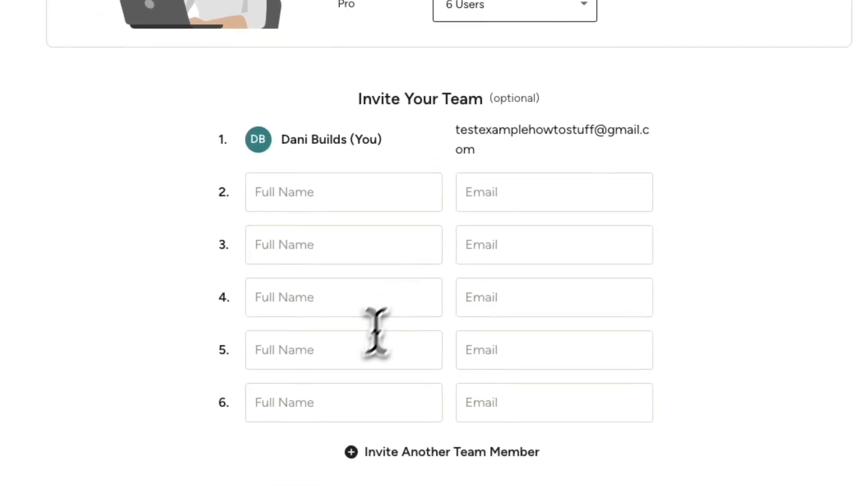
scroll(401, 217, down, 2)
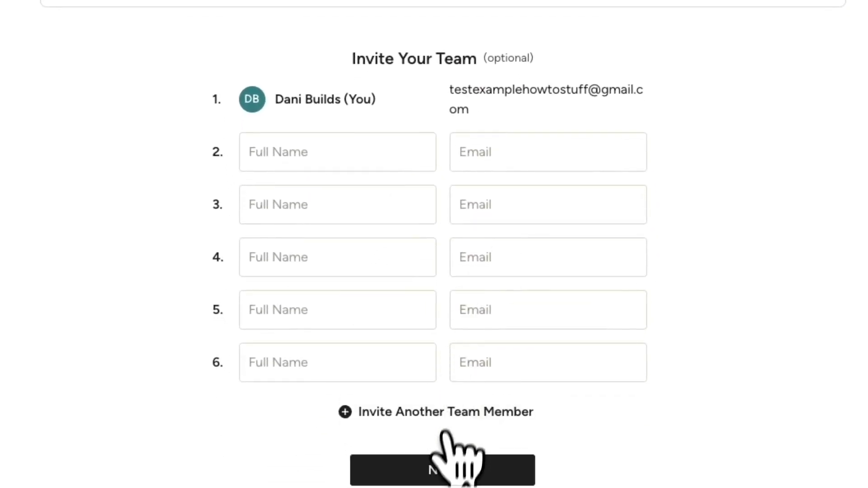
click(441, 405)
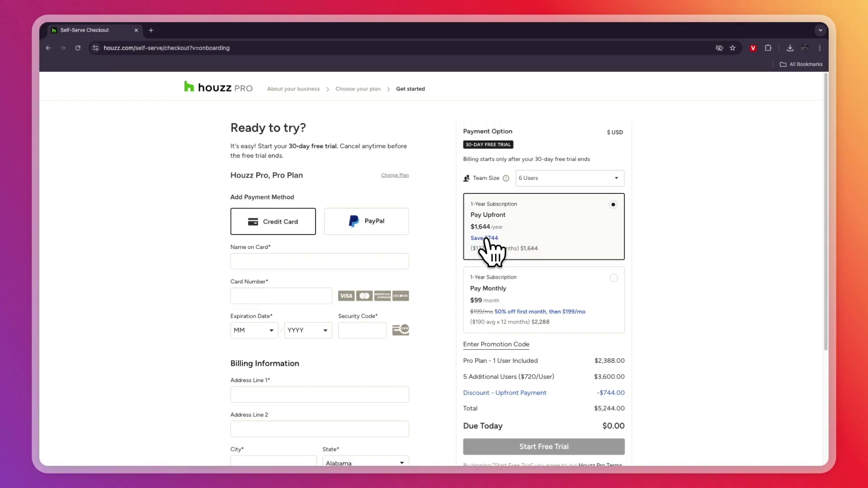
Step: Choose monthly billing, start the Pro free trial, and decline adding team members
click(491, 295)
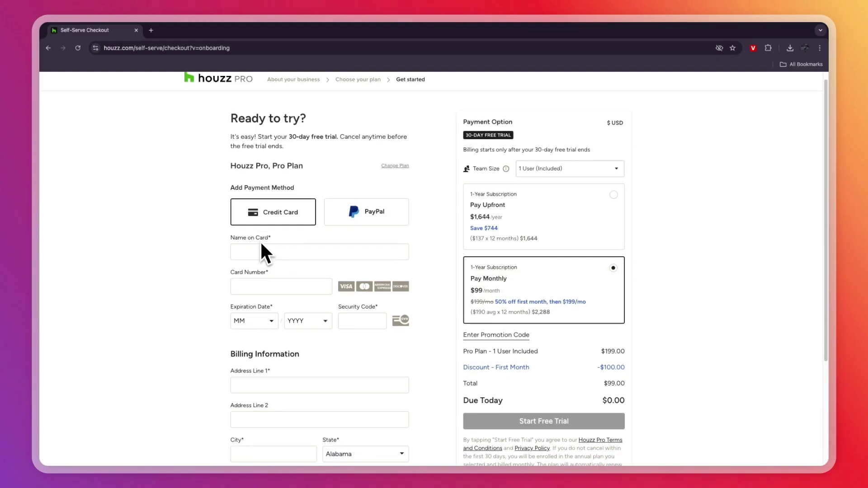
scroll(304, 276, down, 5)
scroll(307, 276, down, 5)
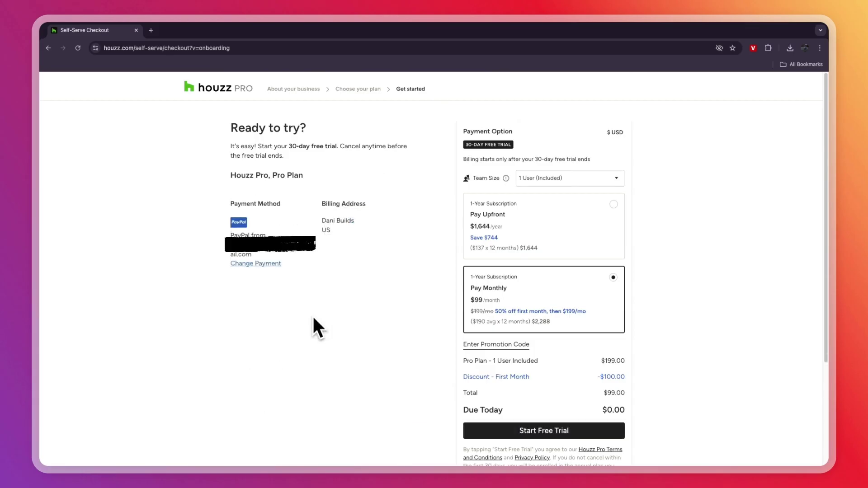
click(546, 434)
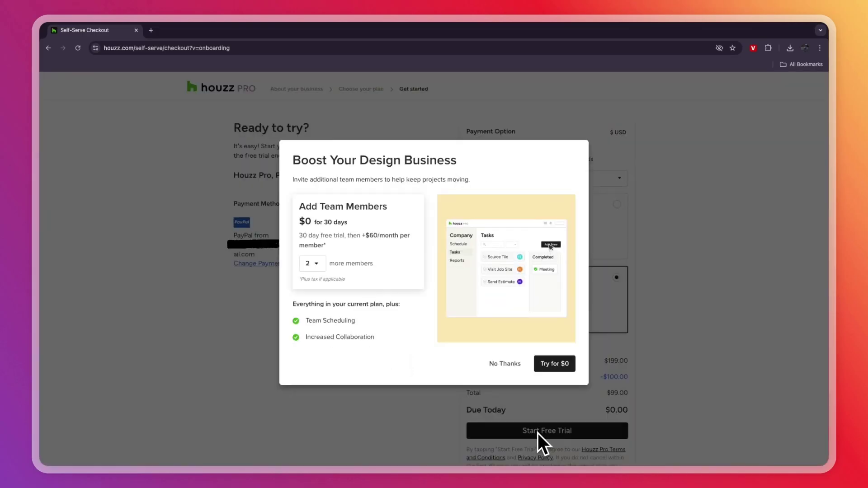
click(504, 364)
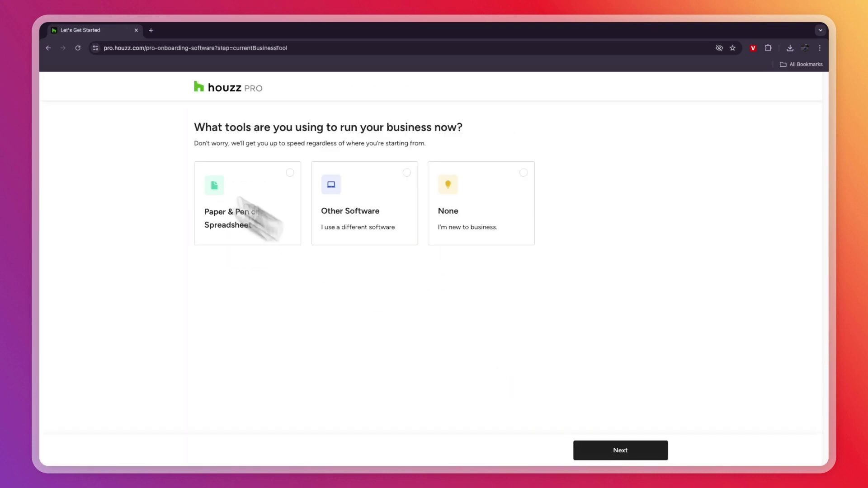
Step: Answer that the business currently runs on Paper & Pen or Spreadsheet
drag(194, 129, 450, 136)
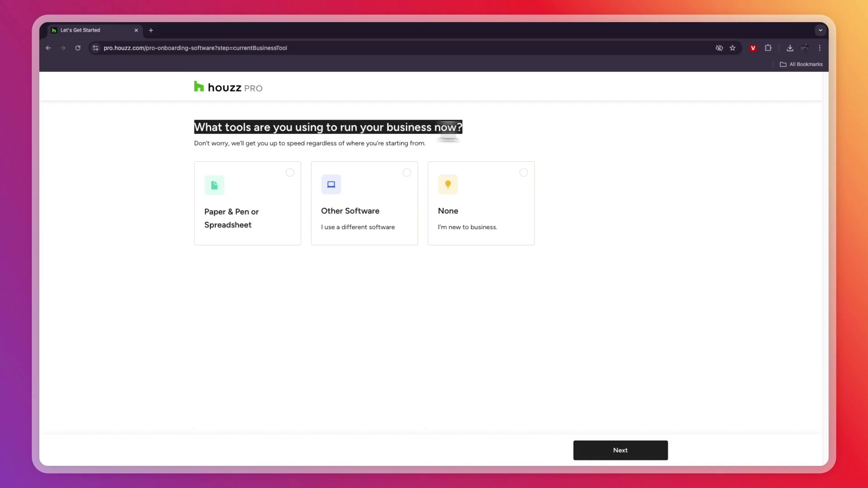
click(282, 127)
click(231, 207)
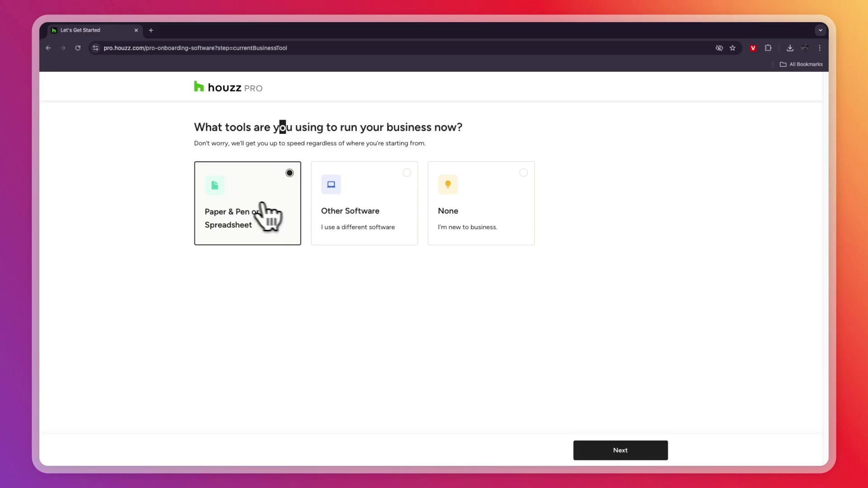
click(353, 217)
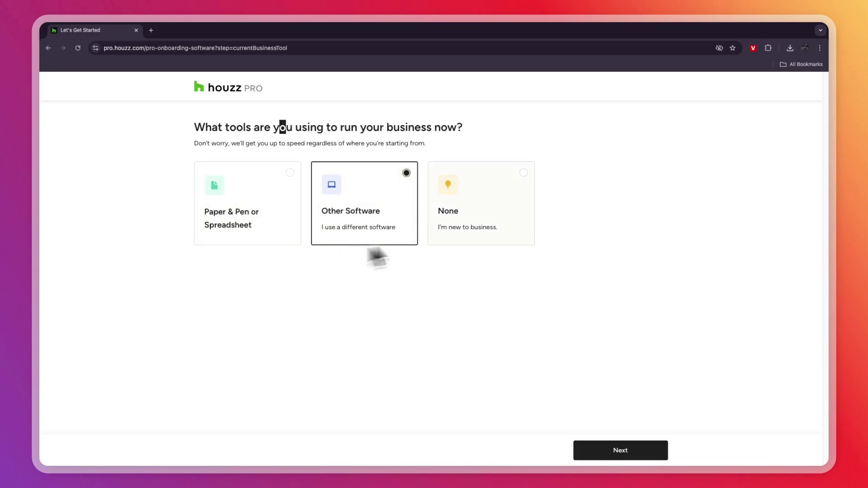
click(447, 223)
click(384, 234)
click(244, 231)
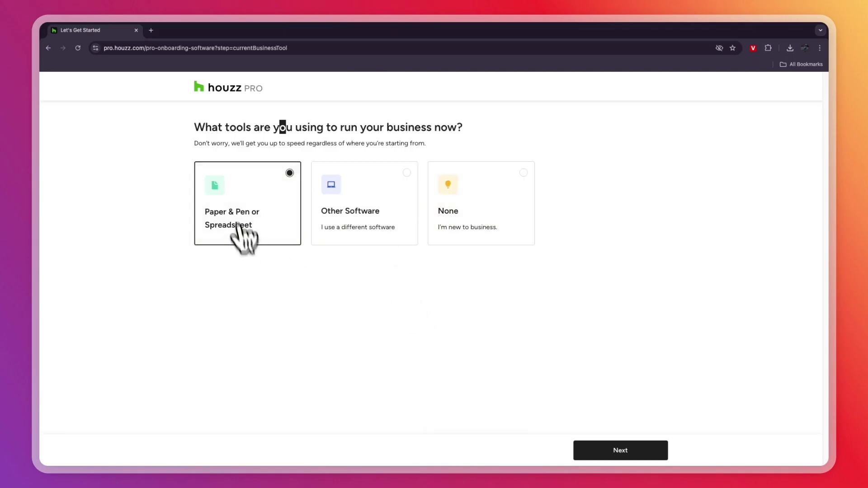
click(620, 451)
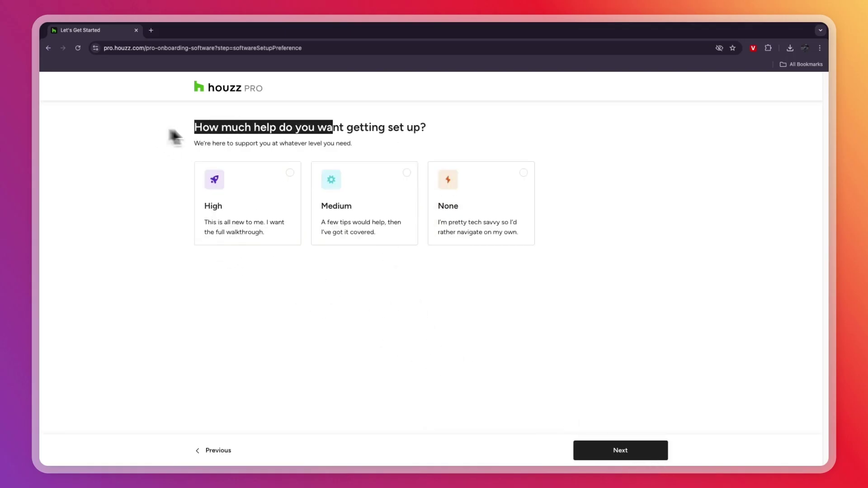
Step: Choose None as the setup help level and continue to project naming
drag(193, 127, 379, 137)
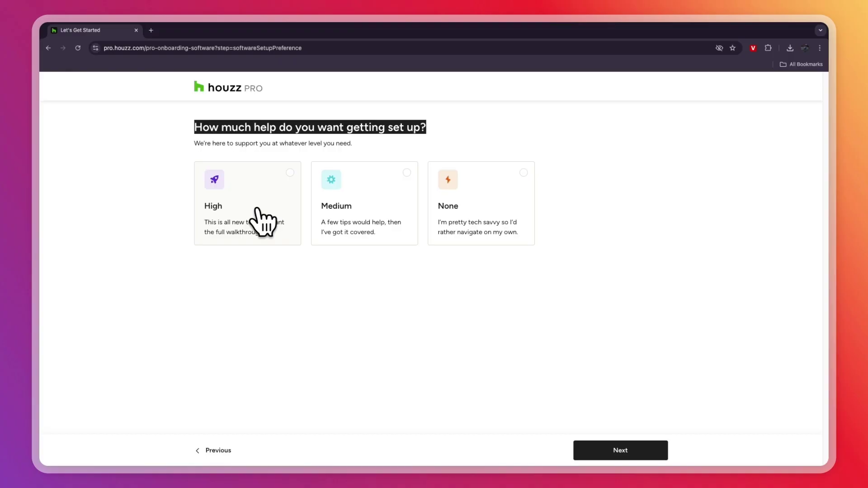
click(263, 221)
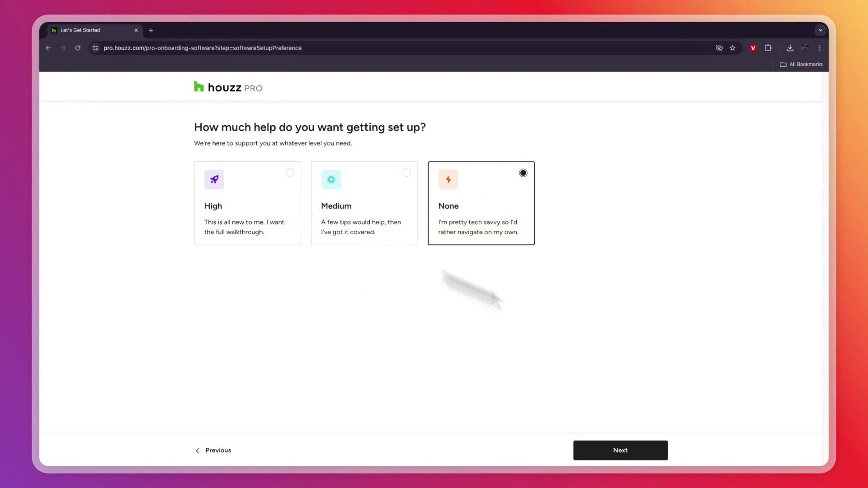
click(620, 451)
text(build)
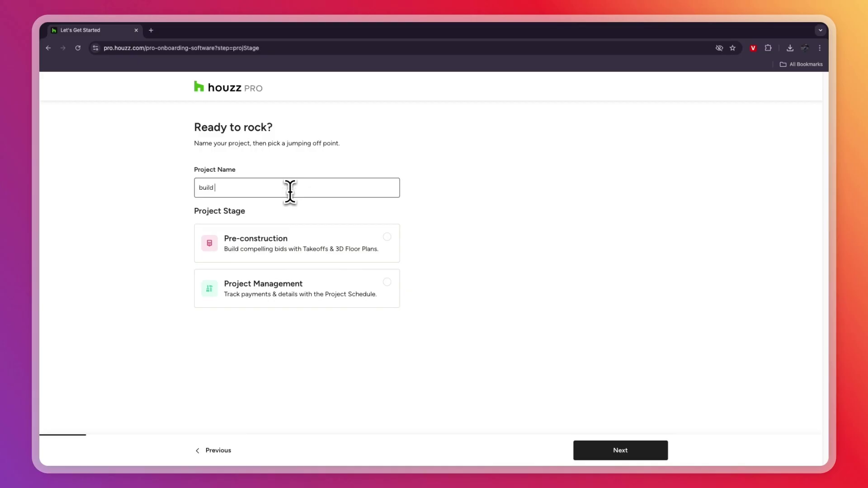
text(1)
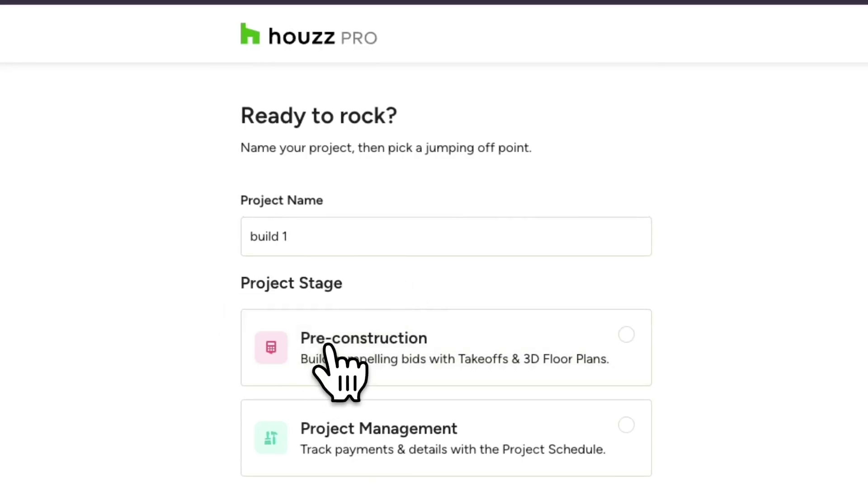
Step: Choose Pre-construction as the stage for project build 1
click(445, 376)
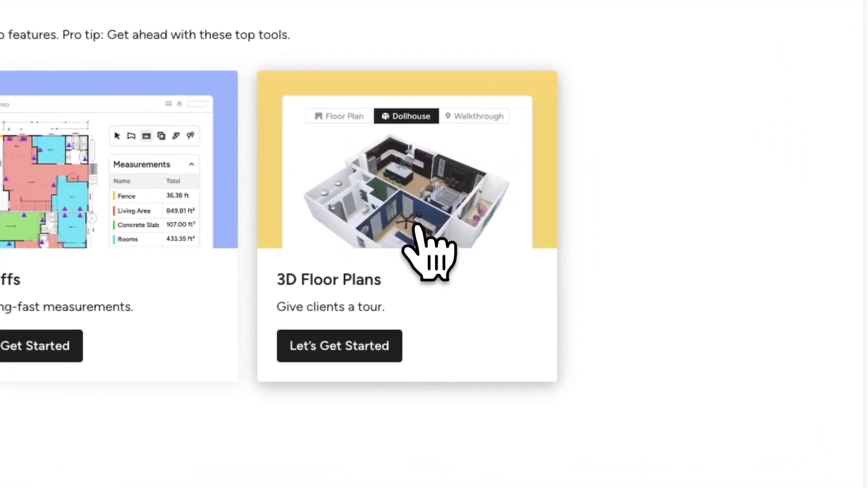
Step: Launch 3D Floor Plans, dismiss the introduction, and close the consultation offer
click(343, 353)
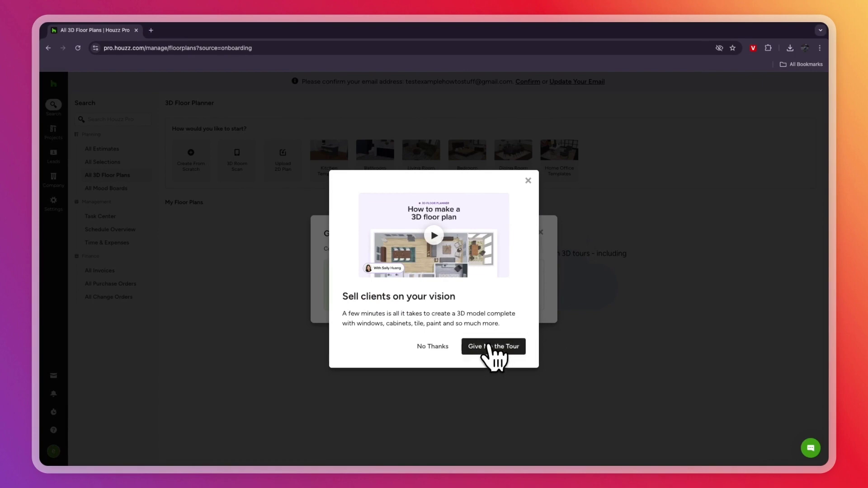
click(494, 347)
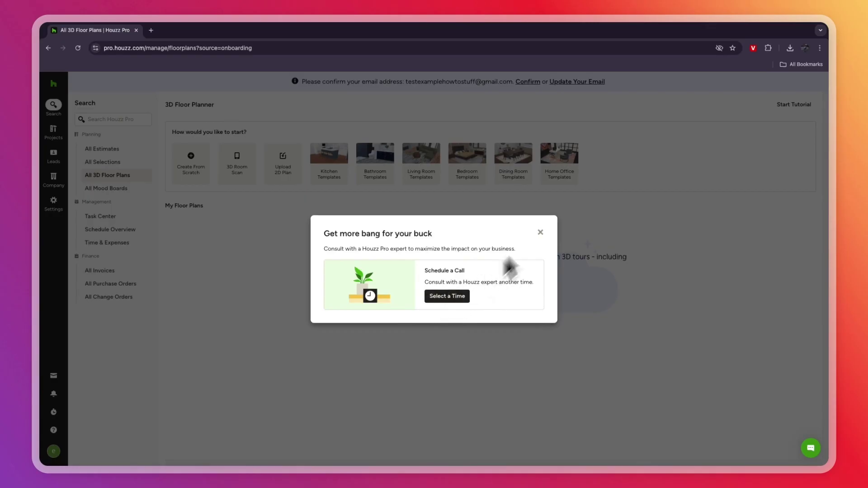
click(541, 235)
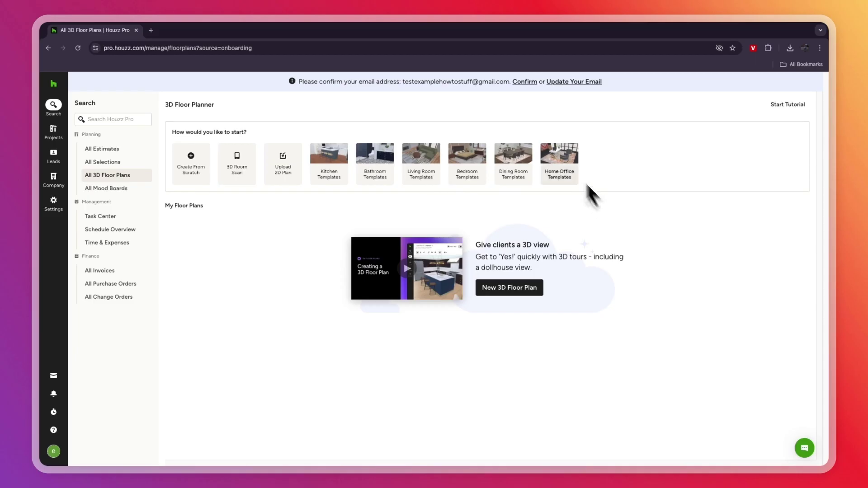
Step: Use the Traditional Home Office template and create it for new lead thomas
click(559, 161)
scroll(583, 310, down, 1)
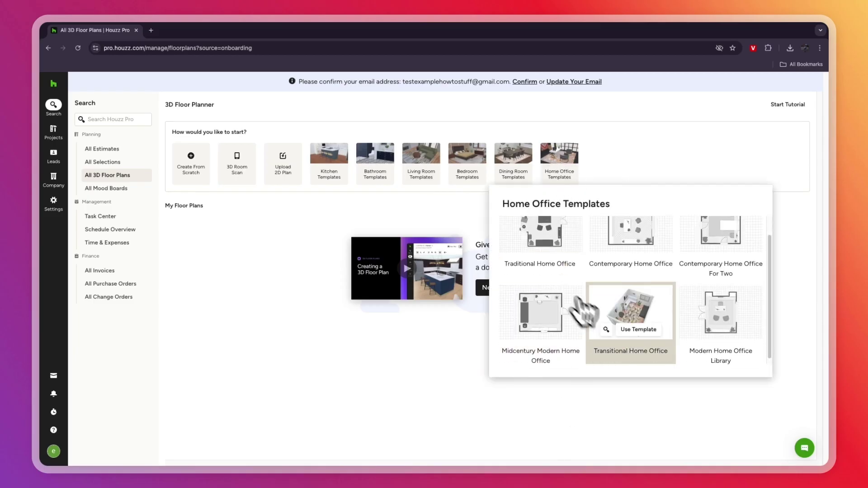
scroll(631, 312, up, 1)
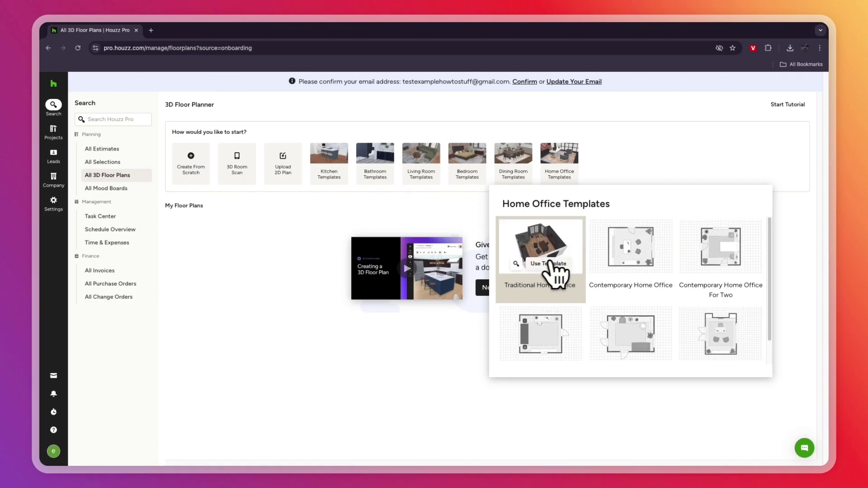
click(548, 264)
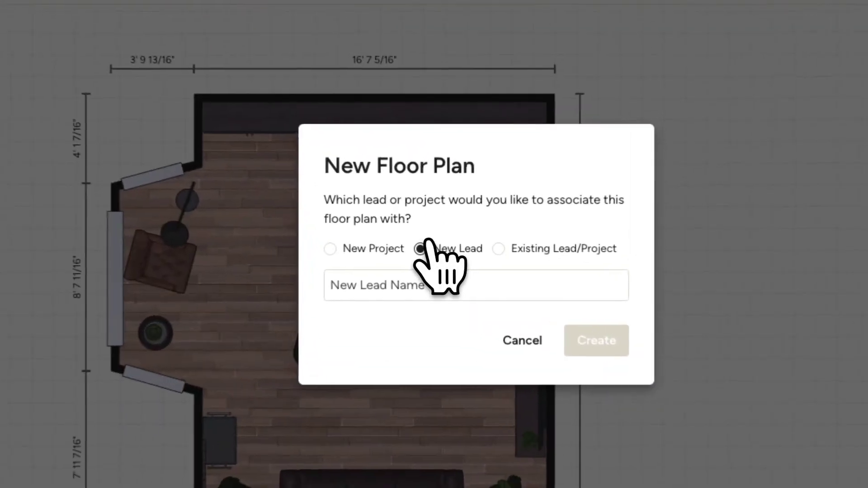
click(405, 266)
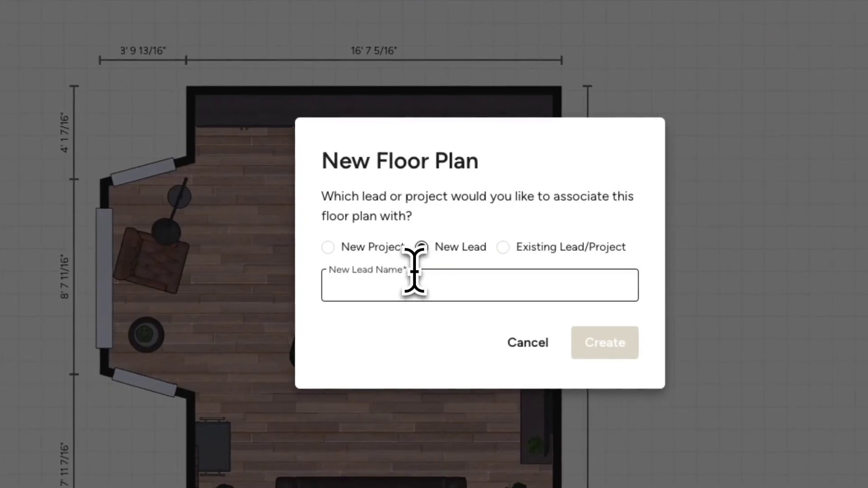
text(thomas)
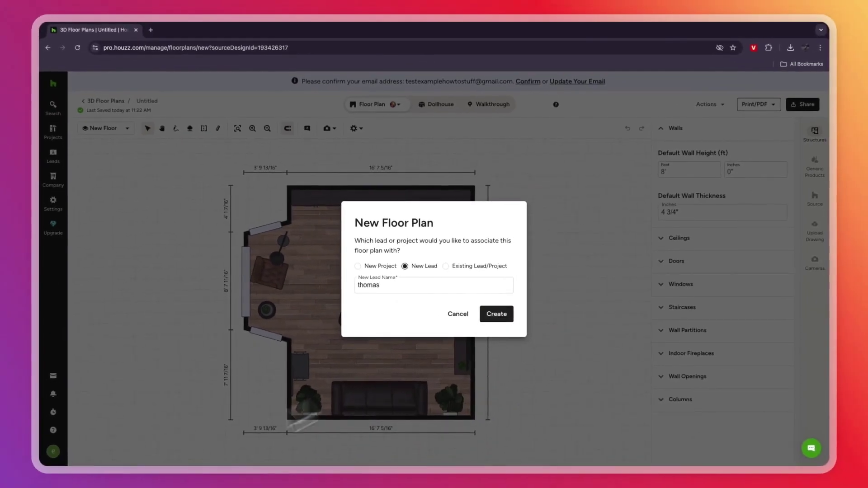
click(496, 314)
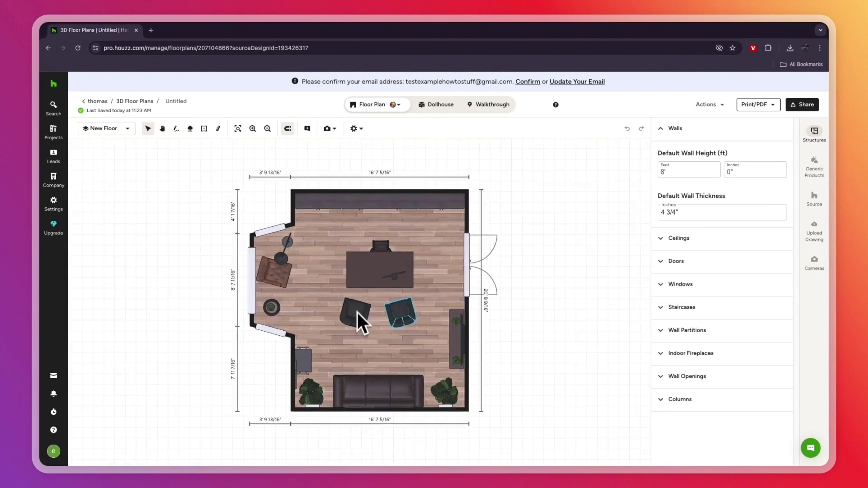
Step: Nudge the armchair and room corner, and try a carpet texture on the floor
mouse_move(401, 314)
mouse_down()
mouse_move(417, 319)
mouse_move(409, 315)
mouse_up()
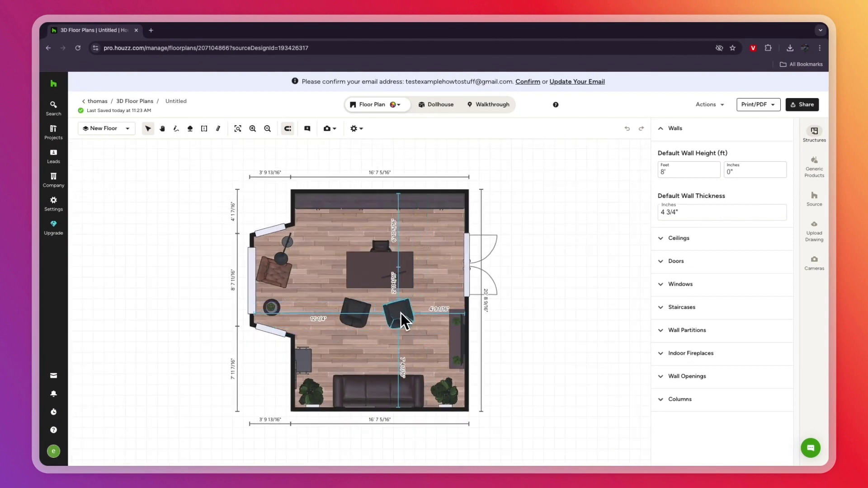
click(305, 285)
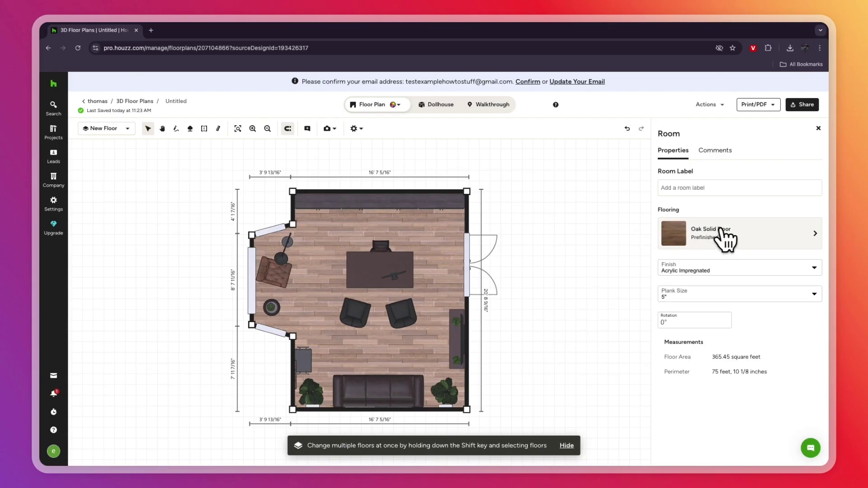
click(726, 237)
scroll(726, 259, down, 5)
scroll(726, 258, down, 5)
click(740, 147)
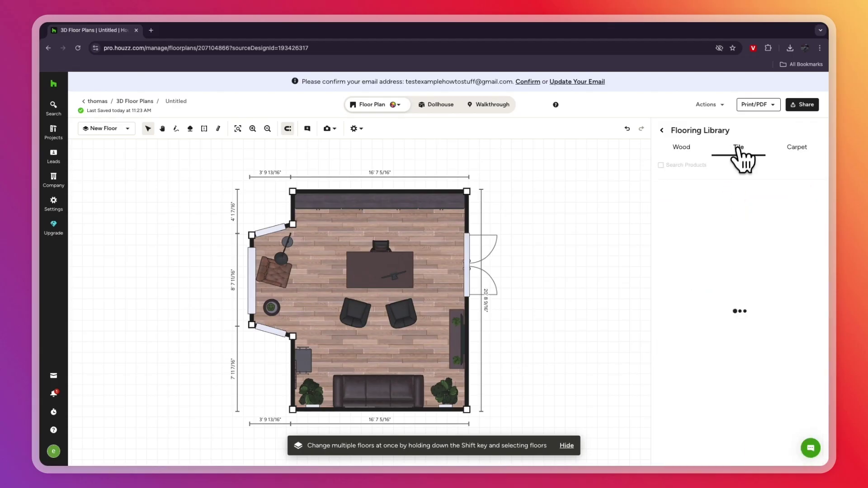
click(796, 147)
click(693, 339)
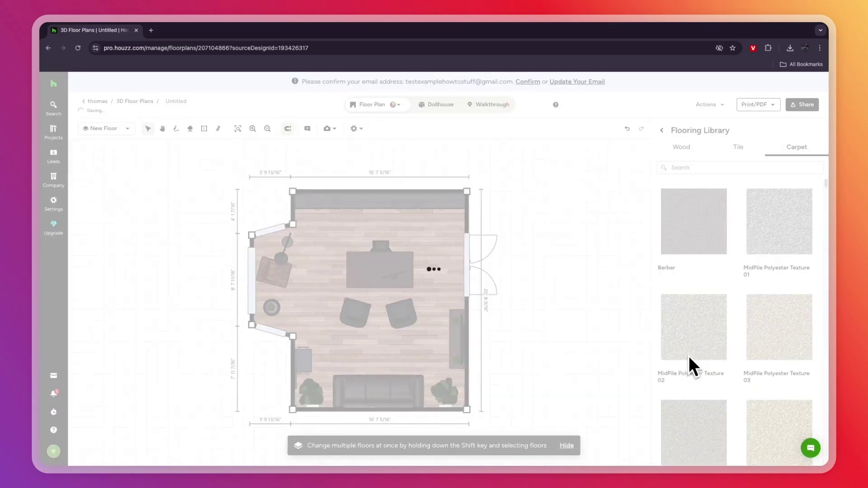
mouse_move(293, 192)
mouse_down()
mouse_move(290, 221)
mouse_move(251, 185)
mouse_up()
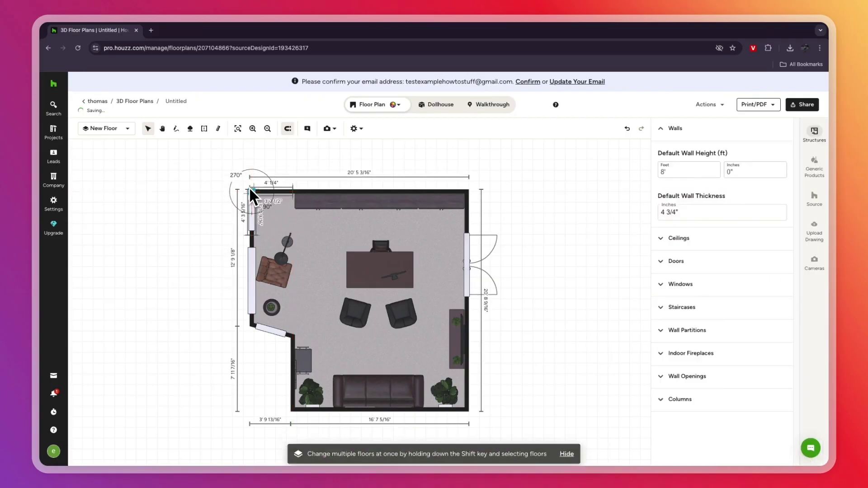
Step: Inspect the angled, right-wall and left-wall casement windows, then clear the selection
click(280, 334)
click(467, 267)
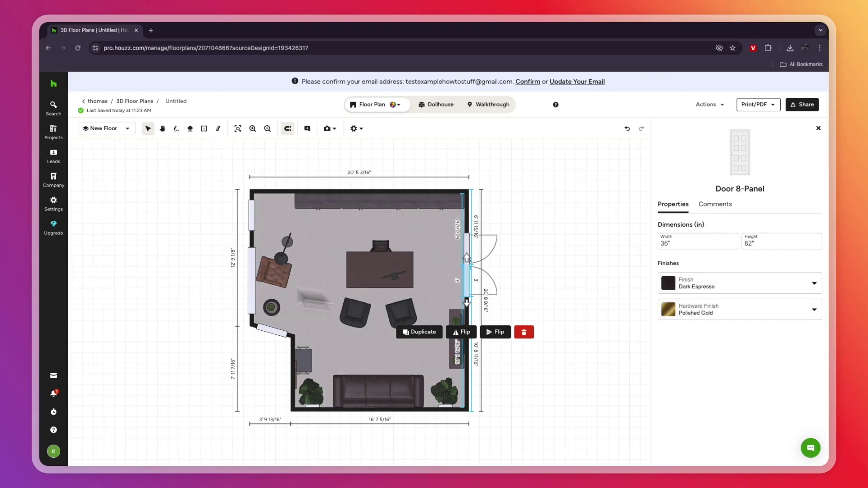
click(252, 280)
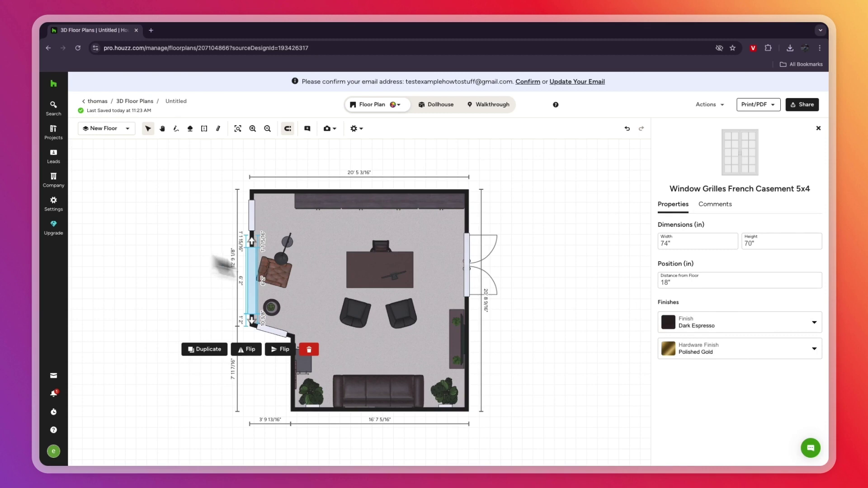
click(320, 279)
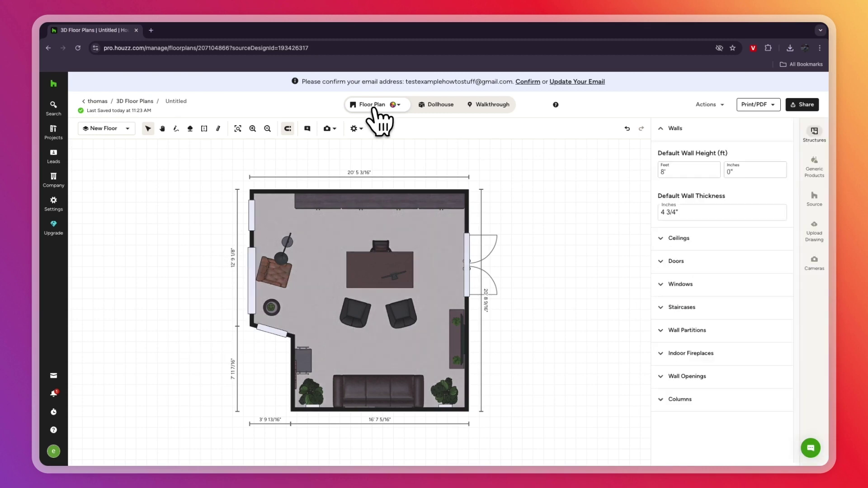
click(490, 105)
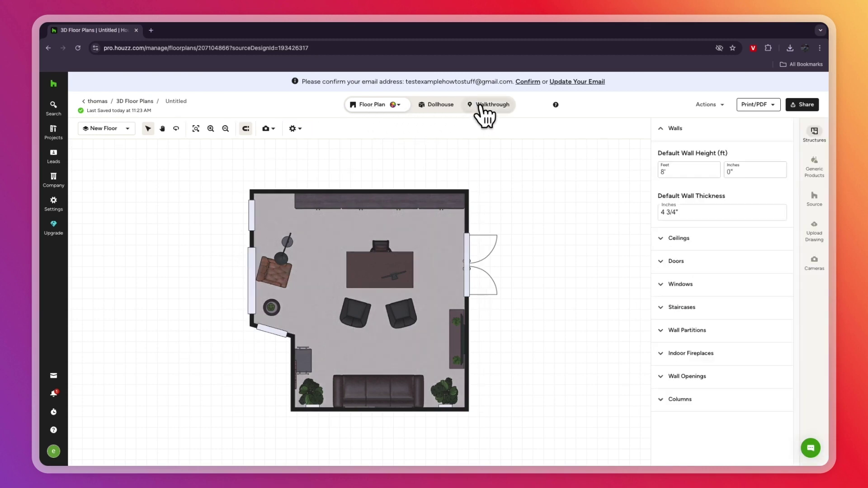
mouse_move(475, 305)
mouse_down()
mouse_move(334, 317)
mouse_move(321, 333)
mouse_up()
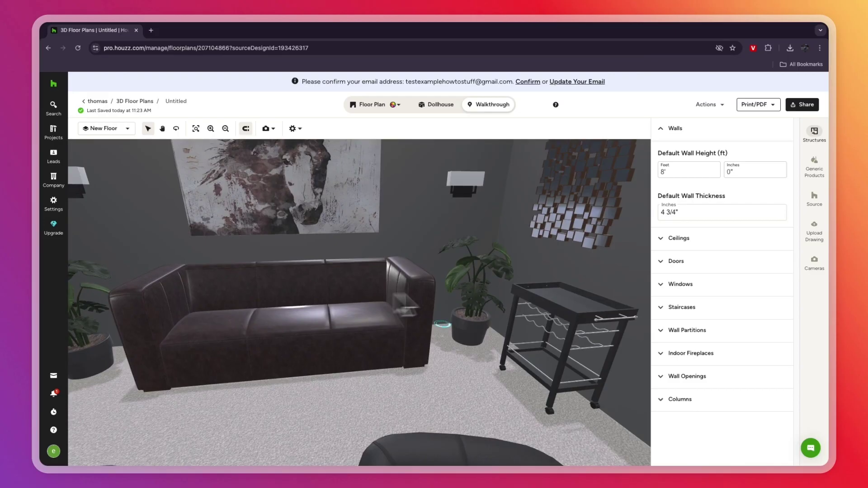
drag(443, 326, 368, 290)
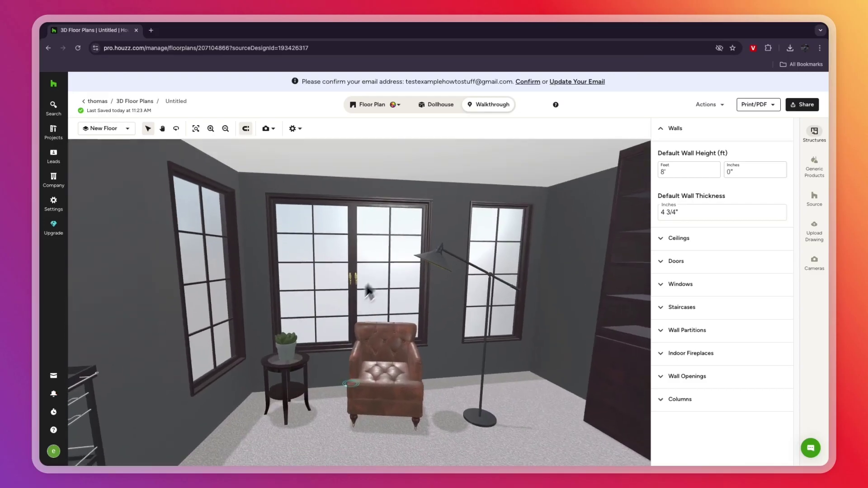
drag(353, 261, 421, 353)
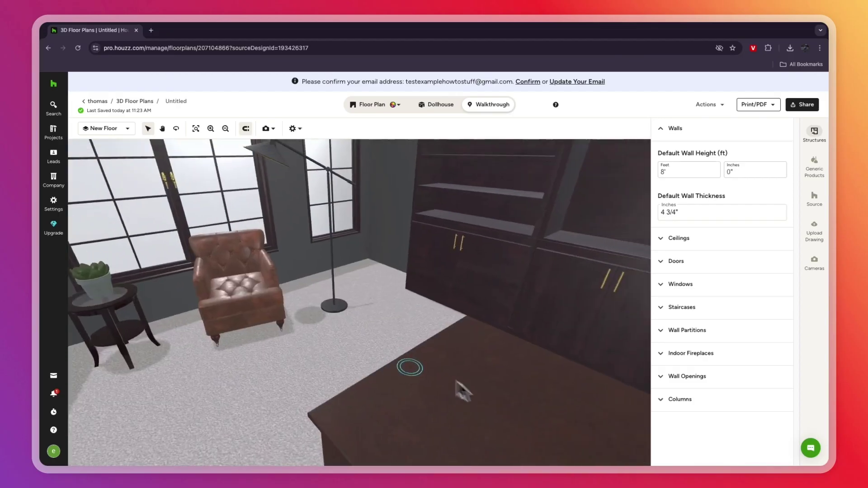
scroll(353, 359, up, 5)
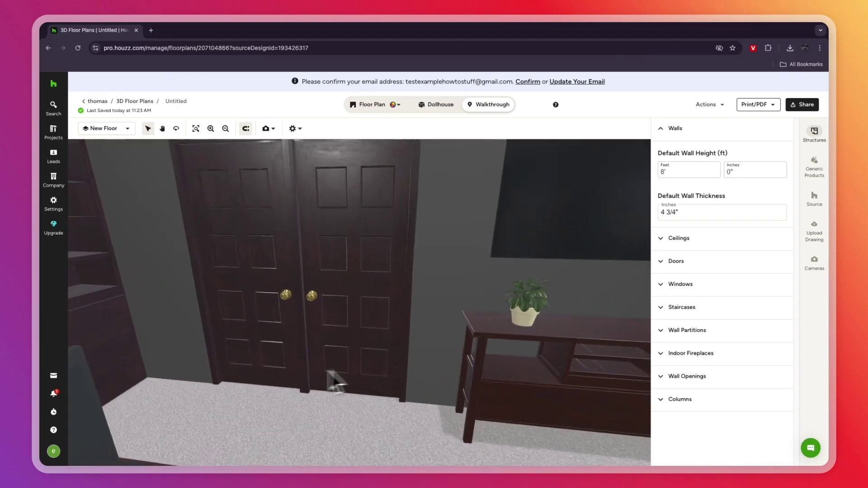
scroll(291, 401, up, 5)
scroll(417, 413, down, 5)
scroll(414, 272, down, 5)
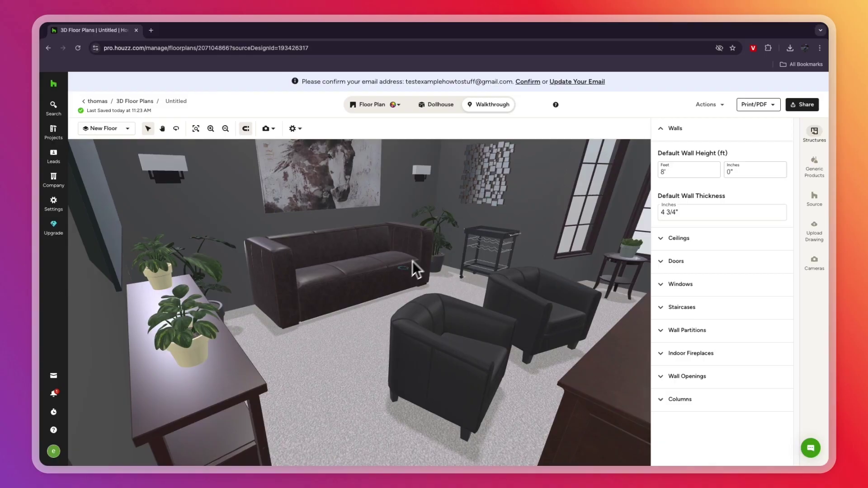
mouse_move(284, 313)
mouse_down()
mouse_move(246, 319)
mouse_move(421, 318)
mouse_up()
scroll(246, 319, up, 5)
mouse_move(298, 242)
mouse_down()
mouse_move(298, 292)
mouse_move(321, 279)
mouse_up()
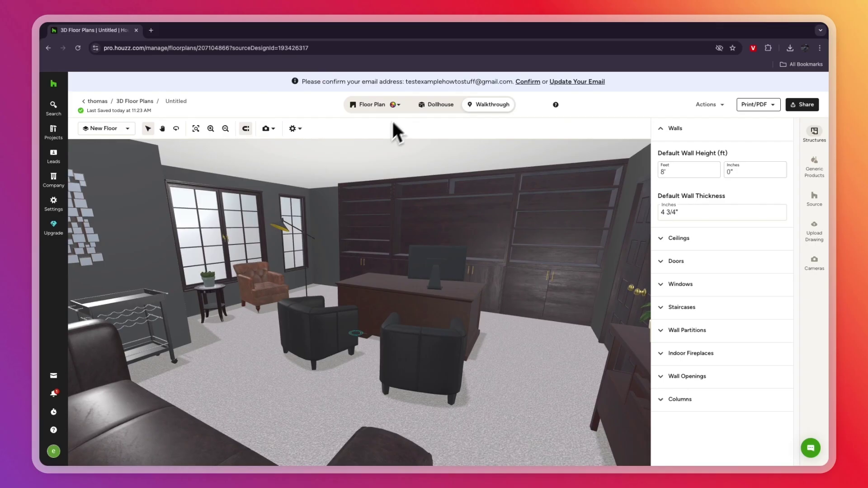
click(372, 104)
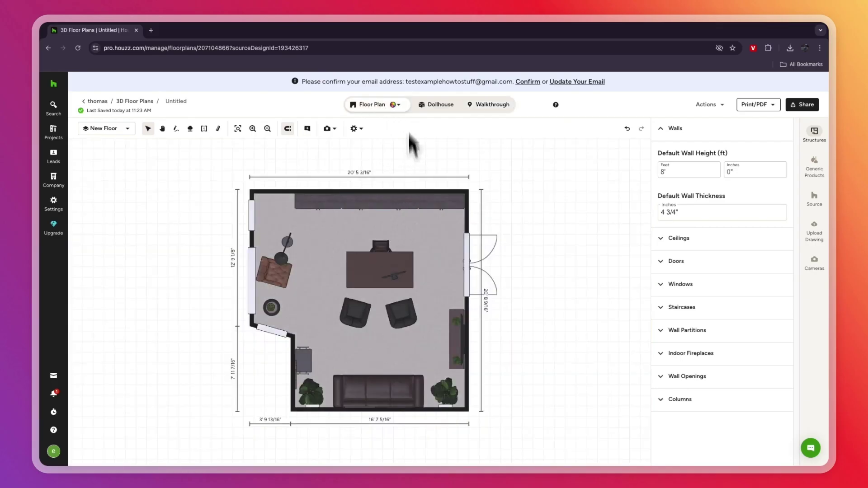
Step: Switch the office plan to black-and-white rendering, shift it upward, and open Generic Products
click(397, 105)
click(415, 144)
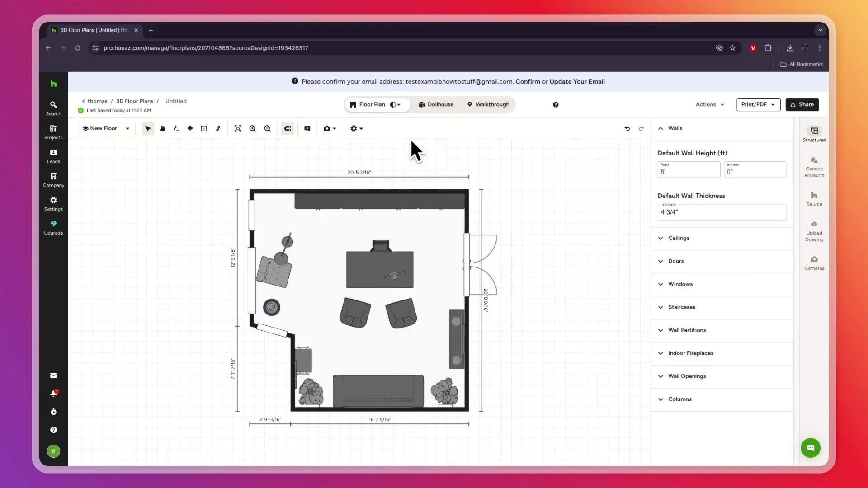
drag(380, 285, 379, 210)
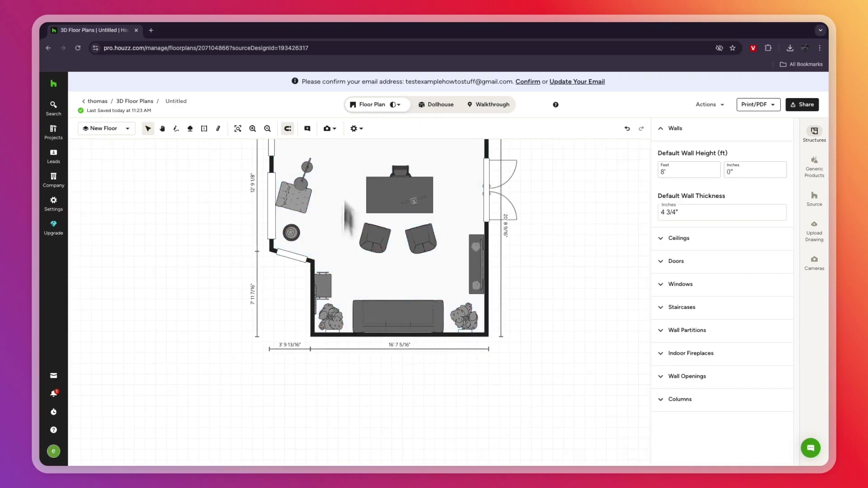
click(815, 228)
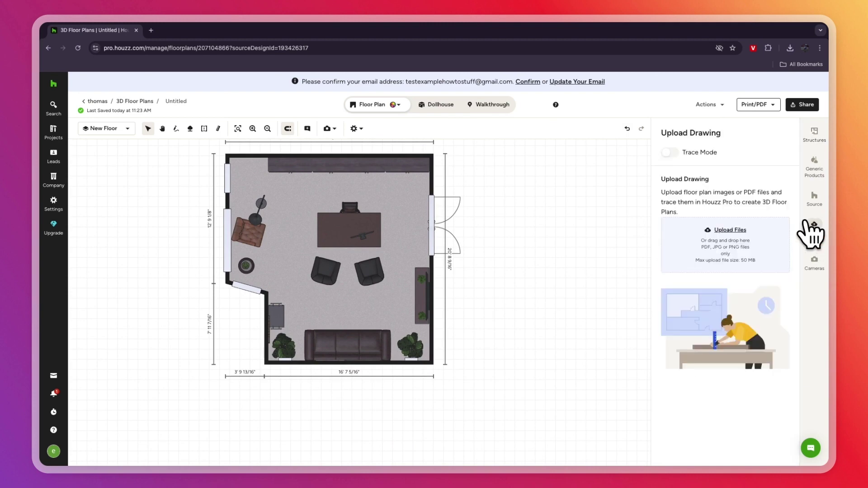
click(814, 166)
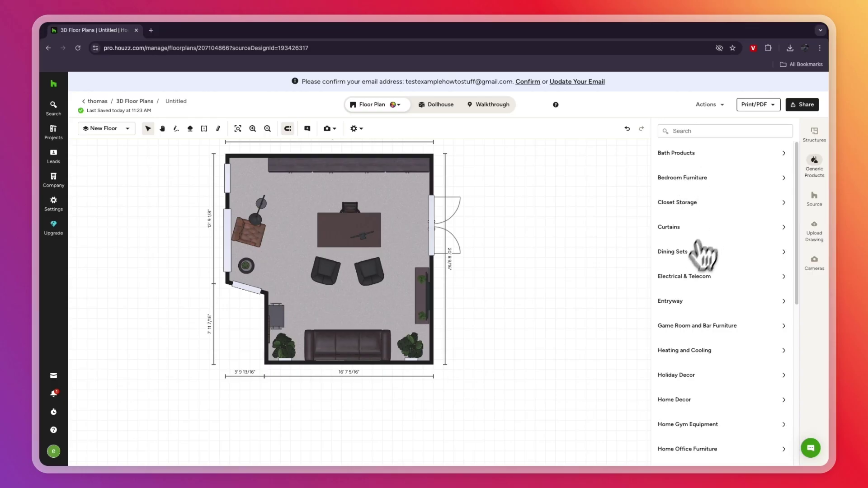
scroll(729, 255, down, 5)
scroll(719, 284, down, 5)
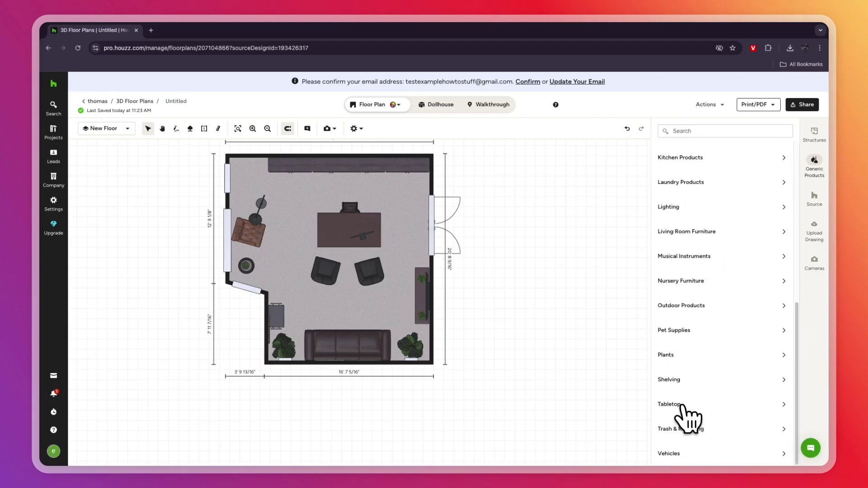
Step: Place a Tabletop Coffee Mug on the office desk and inspect it close up in Walkthrough
click(679, 404)
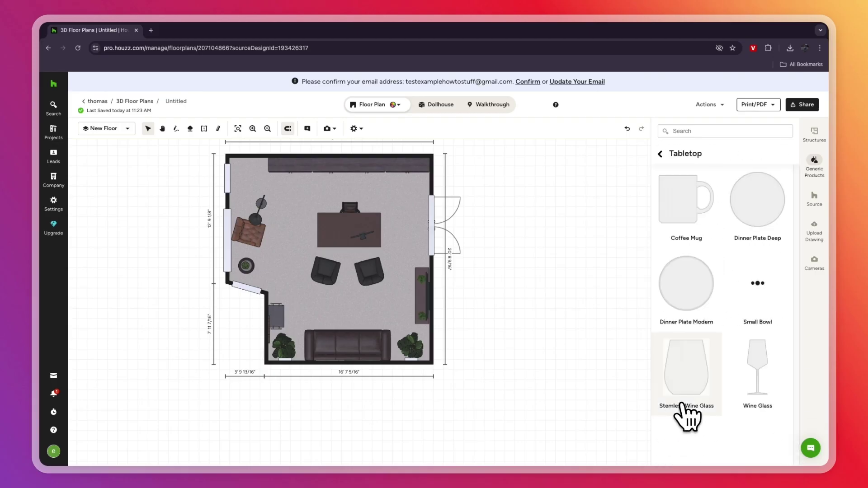
click(694, 201)
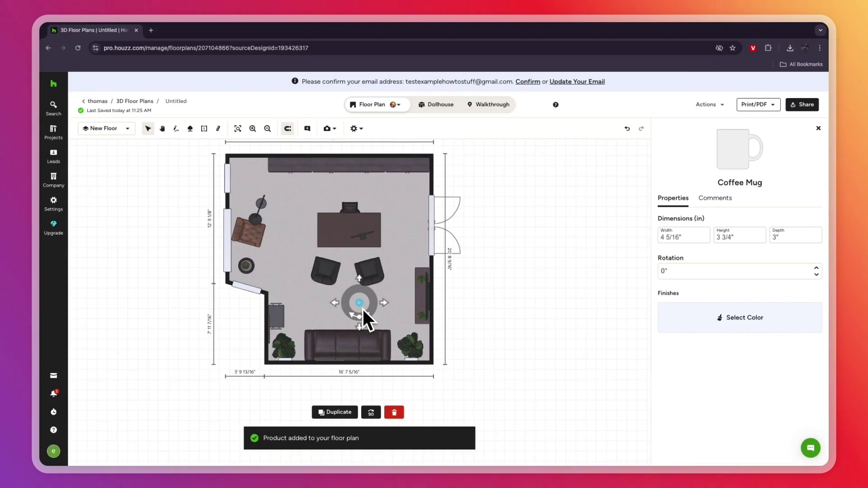
drag(361, 306, 337, 239)
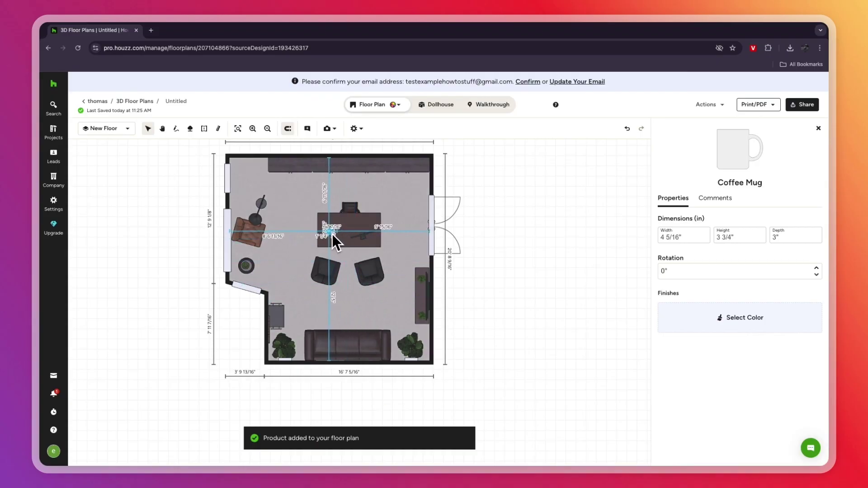
click(489, 104)
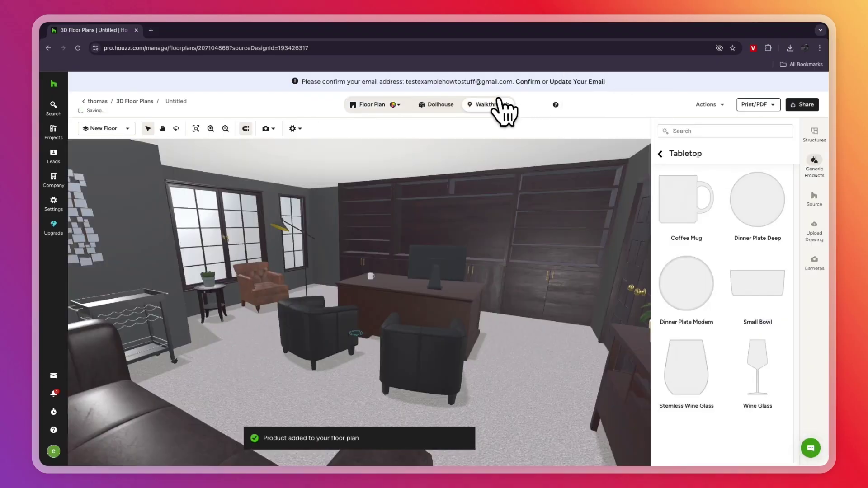
double_click(375, 237)
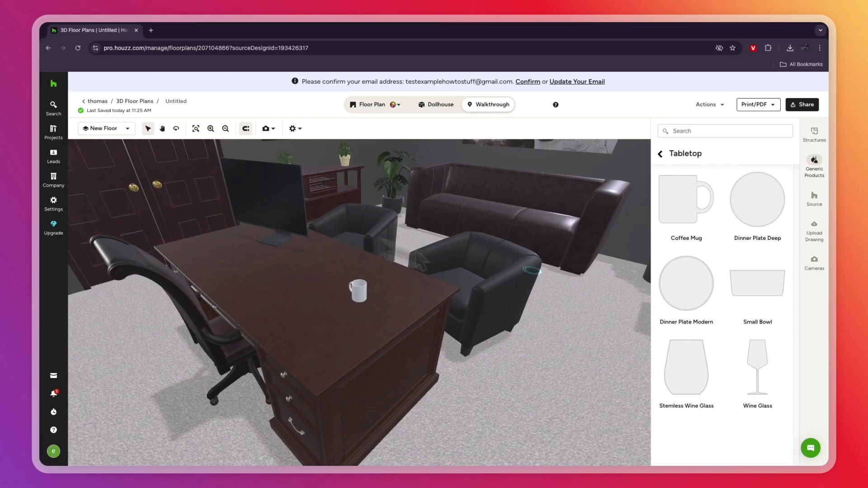
Step: Drop another coffee mug into the 3D scene, copy the floor plan share link, and go Home
drag(687, 199, 662, 252)
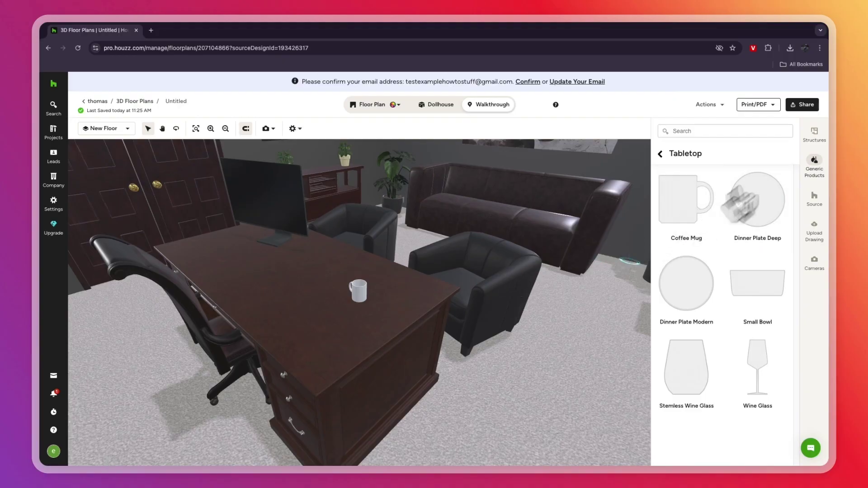
click(804, 106)
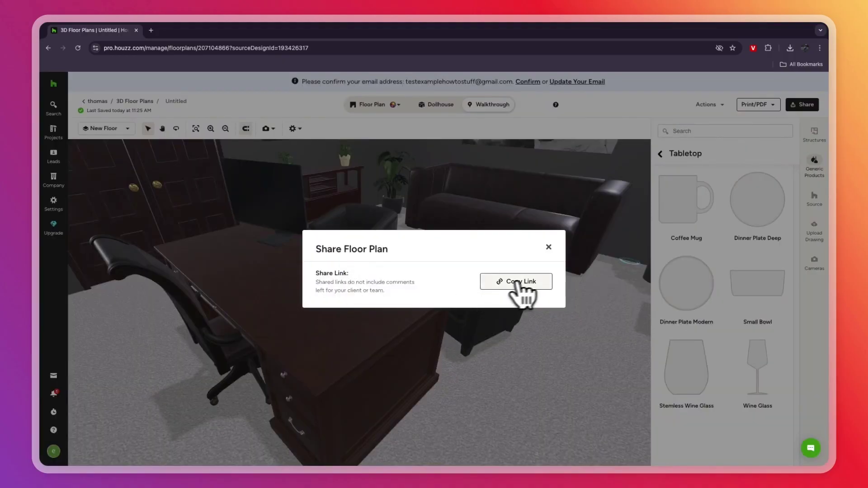
click(548, 247)
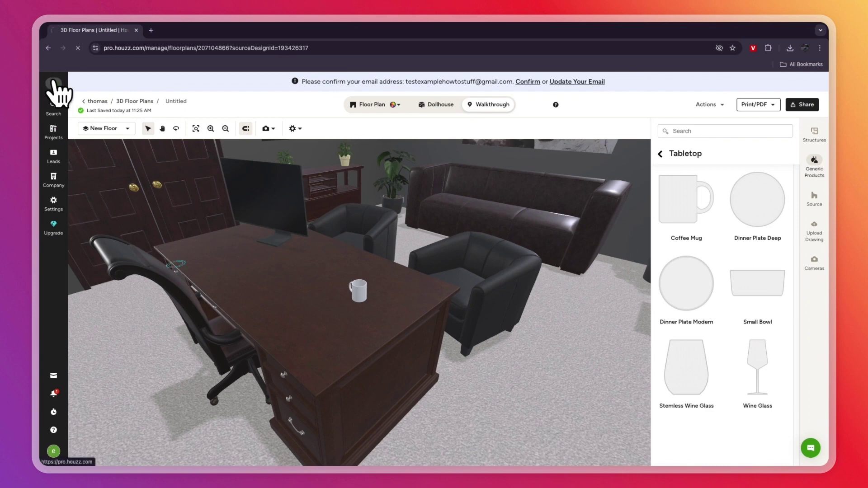
click(59, 92)
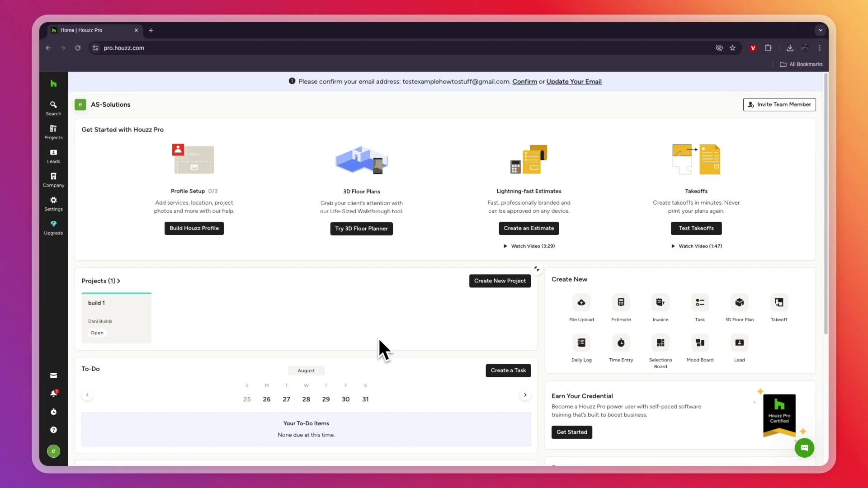
scroll(377, 337, down, 2)
Step: Create a task under a new project named 'how' and open its task page
click(509, 310)
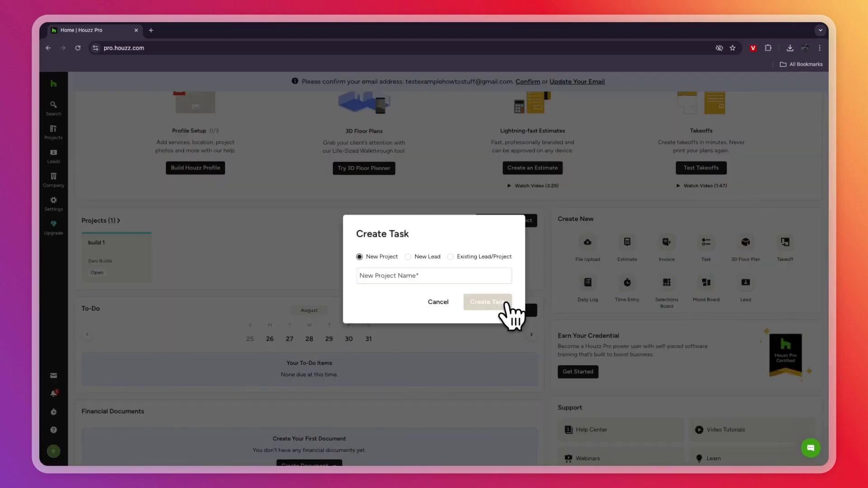
click(387, 279)
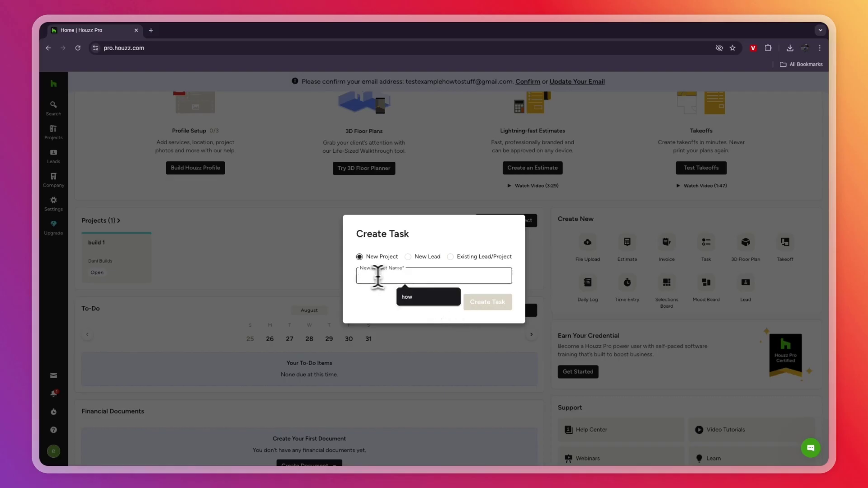
click(414, 296)
click(488, 302)
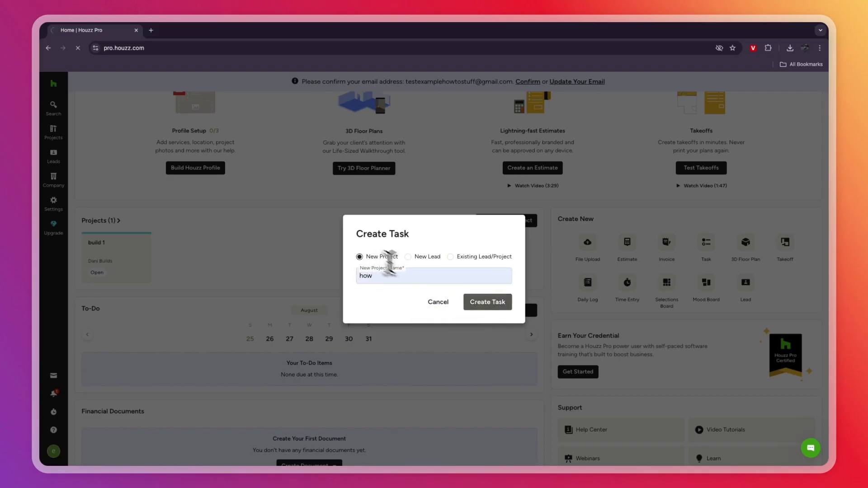
click(488, 302)
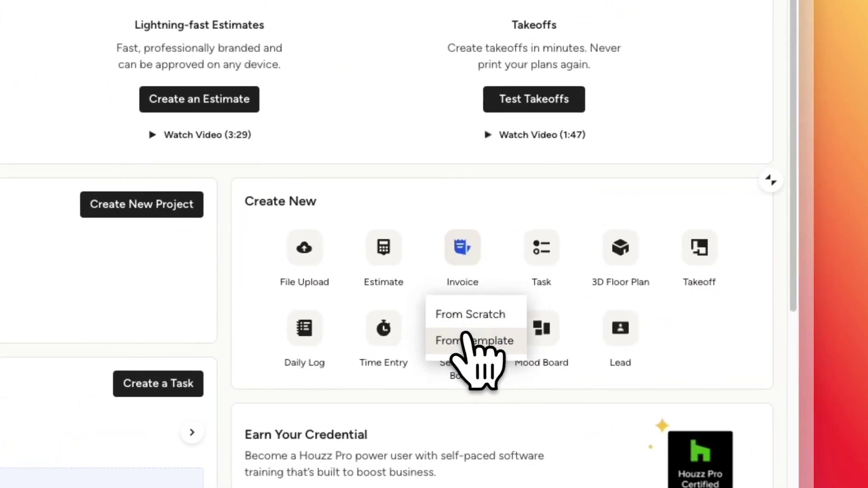
Step: Start an invoice from a template and assign it to the existing project build 1
click(467, 340)
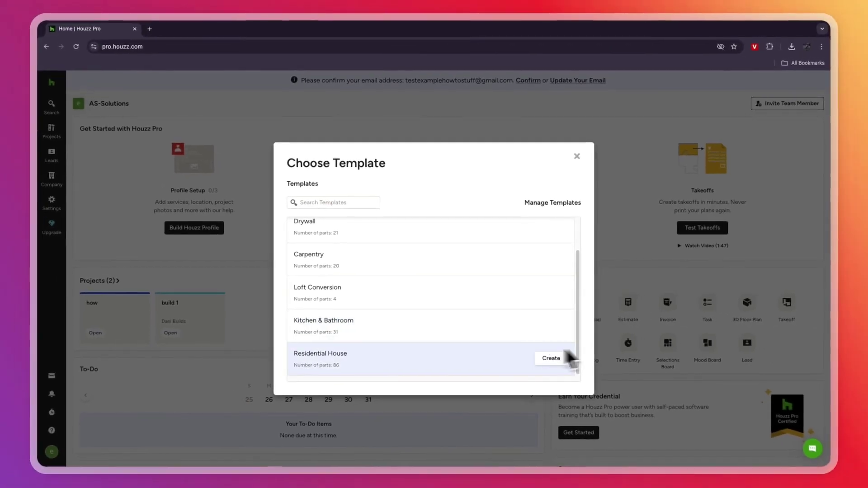
scroll(434, 325, up, 2)
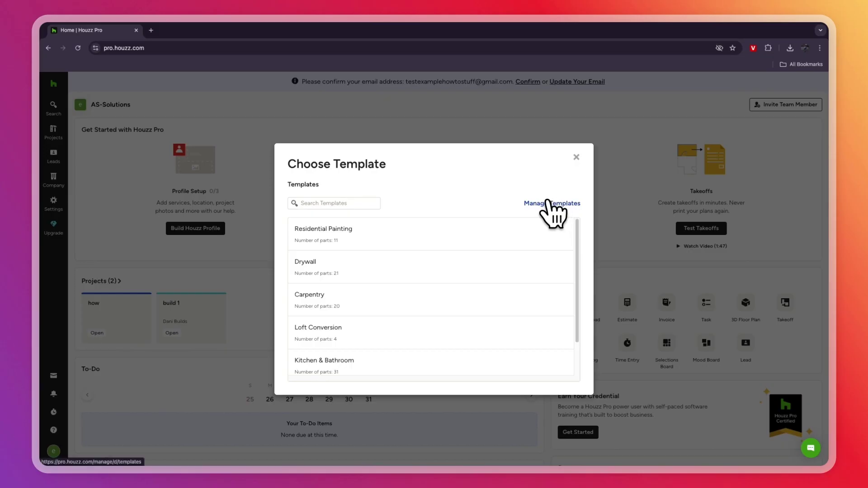
mouse_move(407, 332)
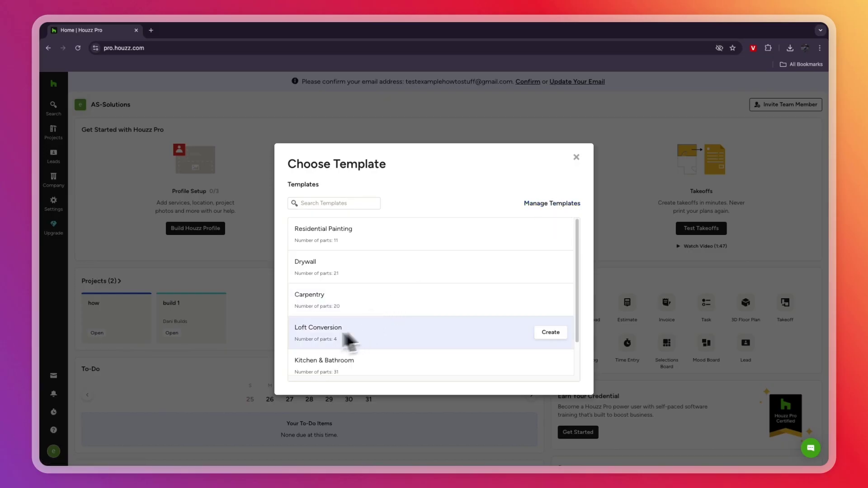
click(554, 335)
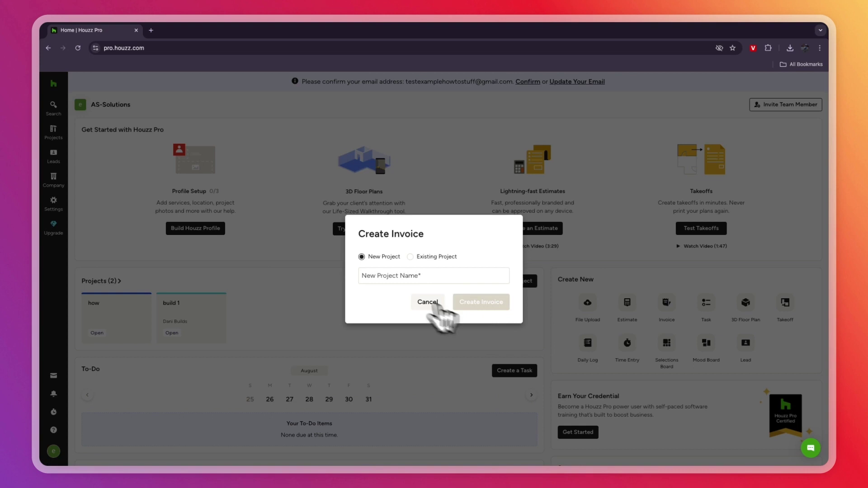
click(411, 257)
click(405, 275)
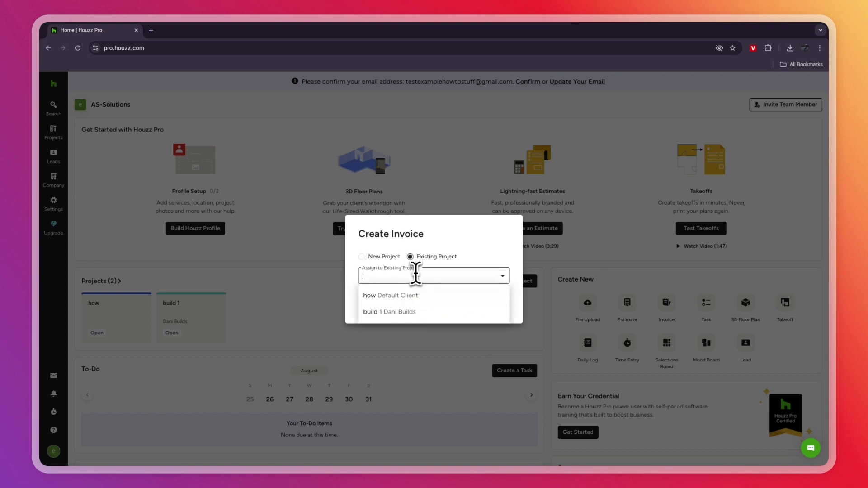
click(405, 313)
click(481, 301)
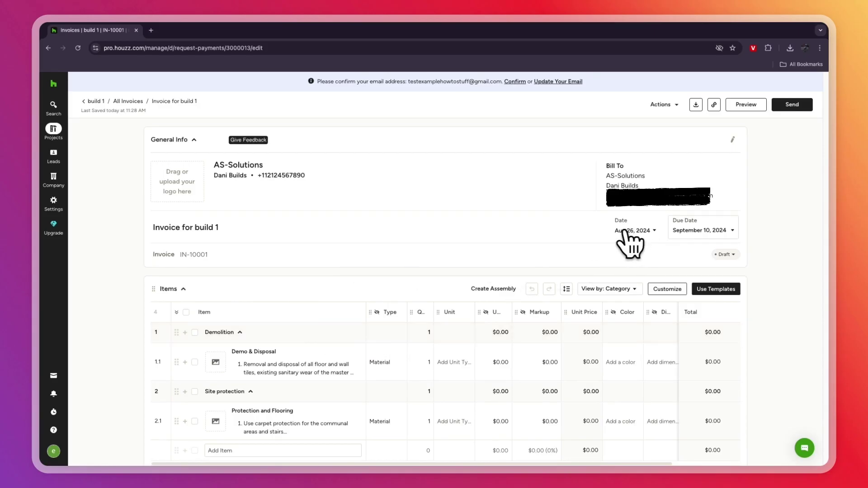
scroll(434, 271, down, 2)
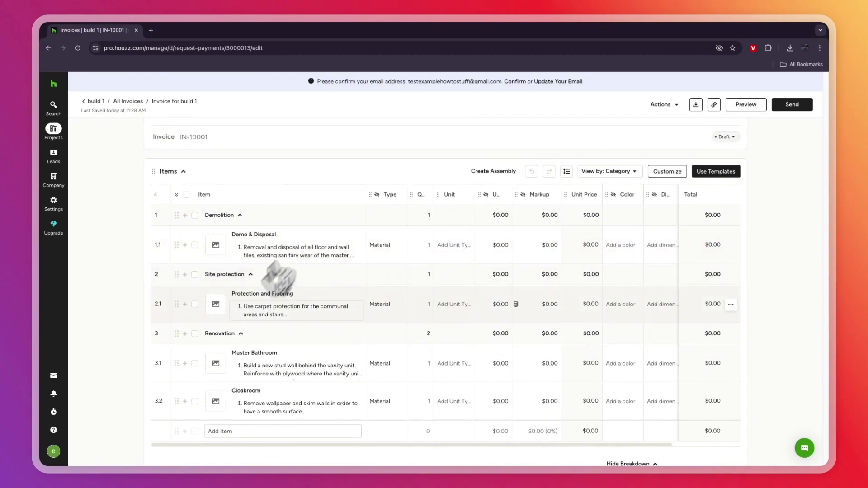
Step: Open the invoice's Customize panel with the item display and column settings
click(667, 171)
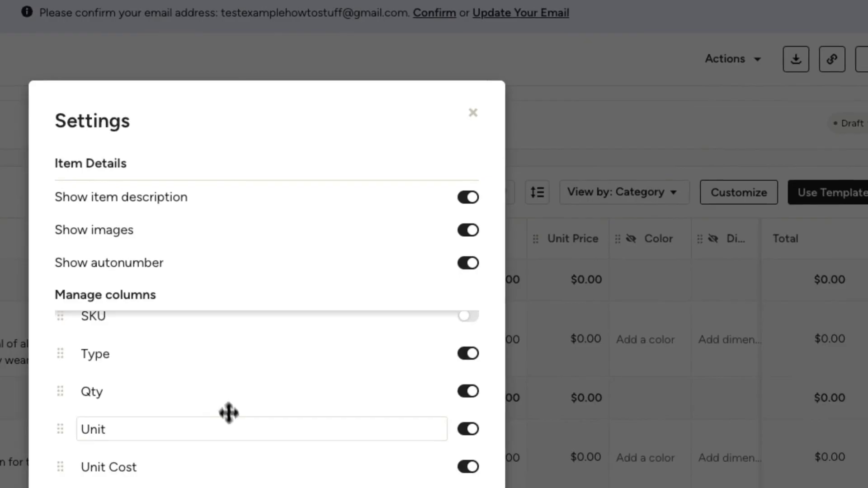
scroll(352, 400, down, 1)
scroll(352, 400, up, 1)
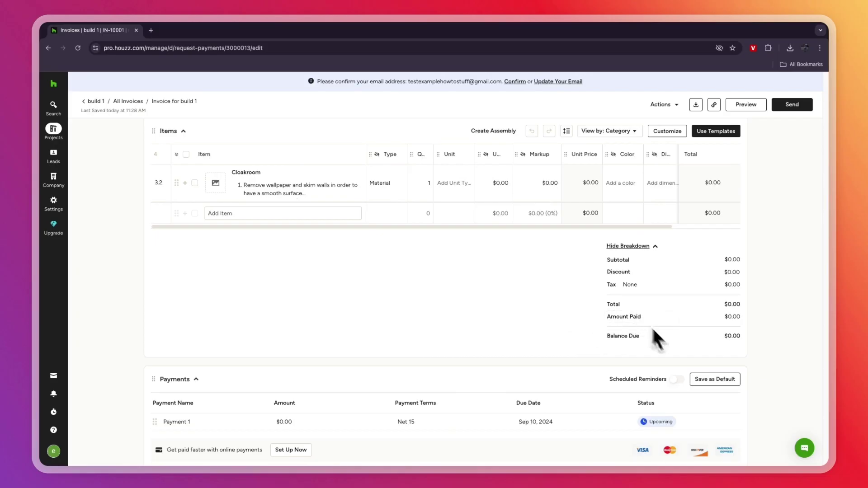
scroll(647, 337, down, 1)
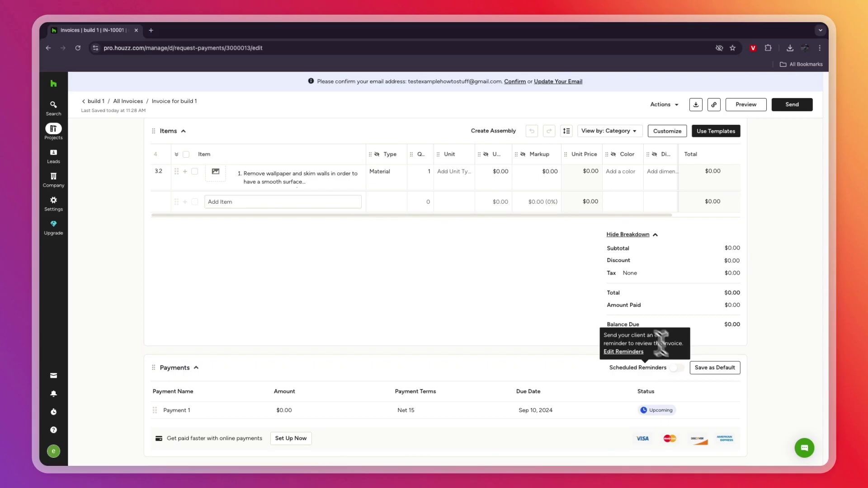
scroll(552, 333, down, 2)
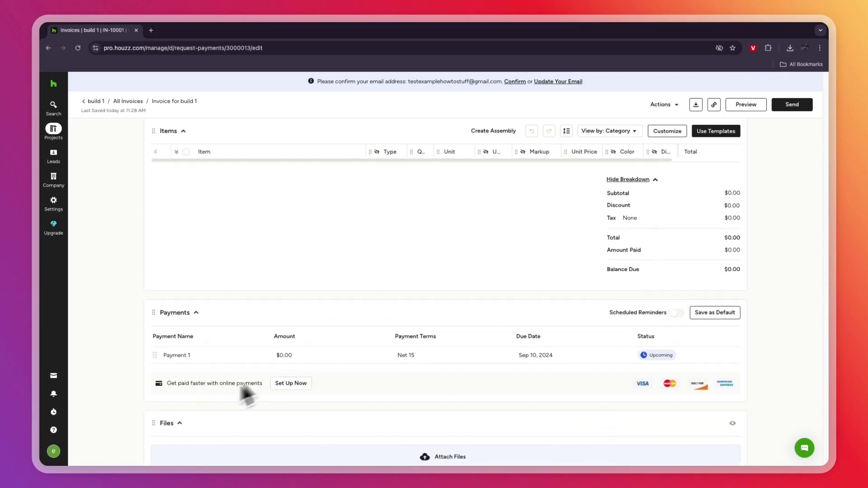
scroll(339, 380, down, 3)
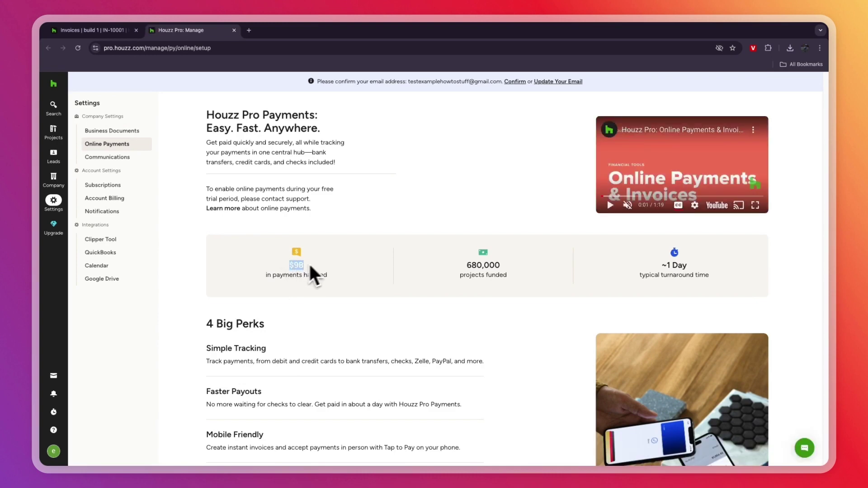
scroll(309, 263, down, 2)
scroll(316, 261, up, 2)
click(353, 218)
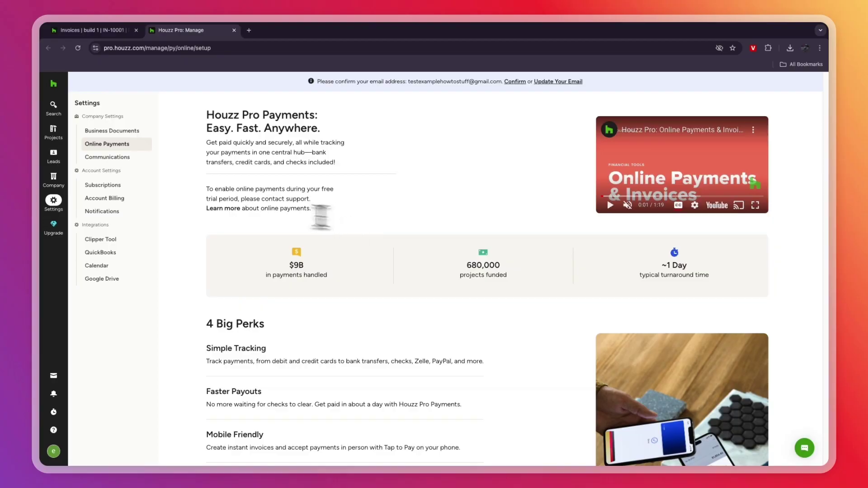
mouse_move(207, 188)
mouse_down()
mouse_move(274, 191)
mouse_move(234, 201)
mouse_move(341, 200)
mouse_up()
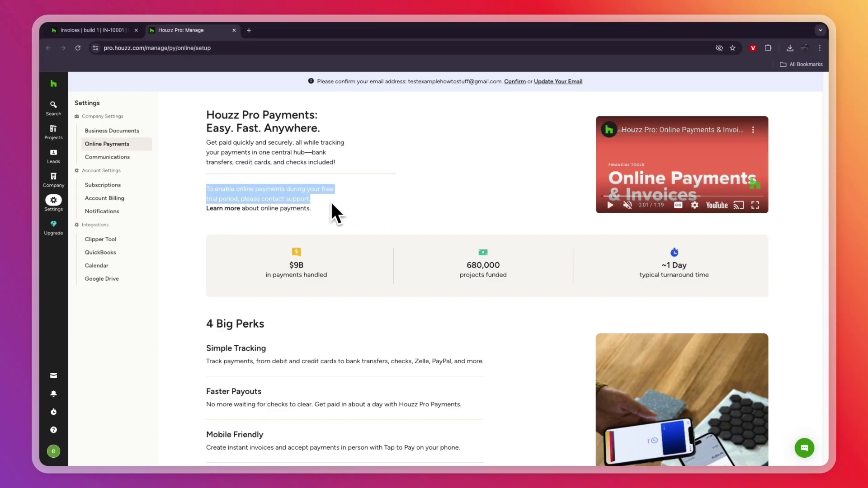
click(276, 213)
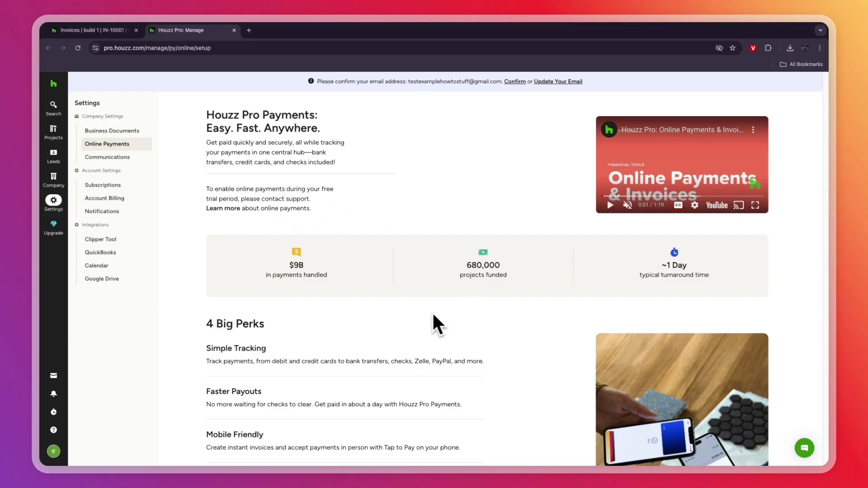
mouse_move(54, 179)
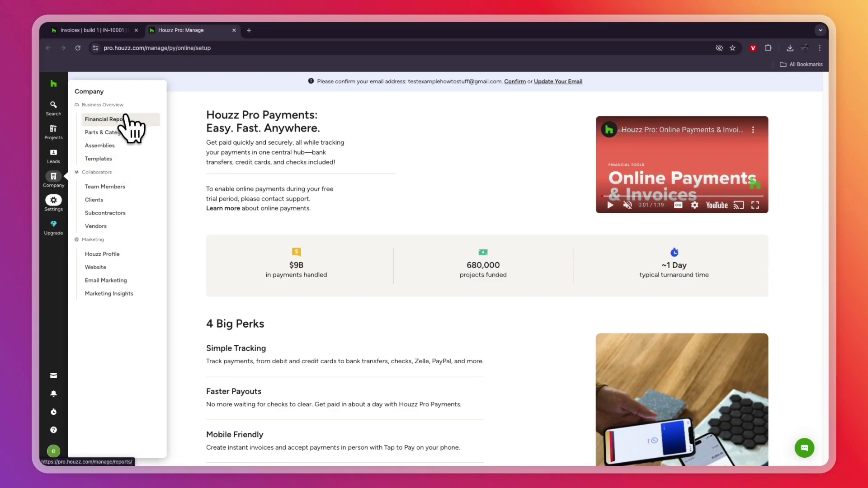
Step: Filter website templates to High-End and preview Concrete, then Celadon and Canvas
click(99, 268)
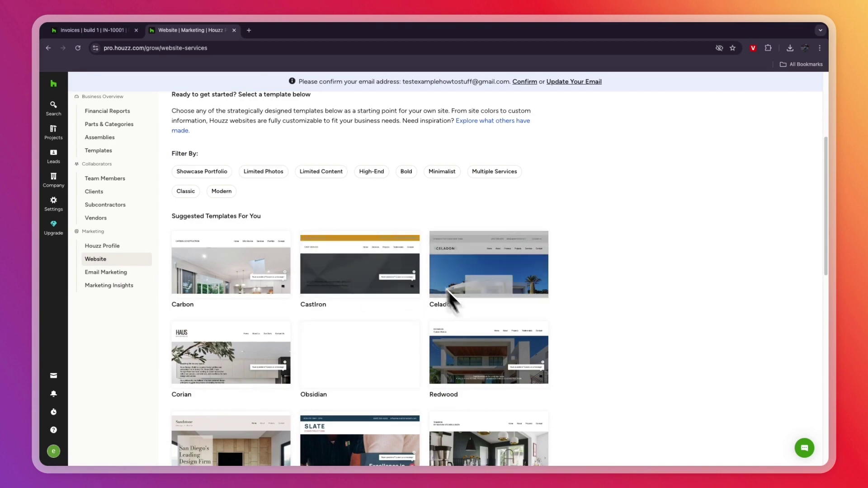
click(371, 171)
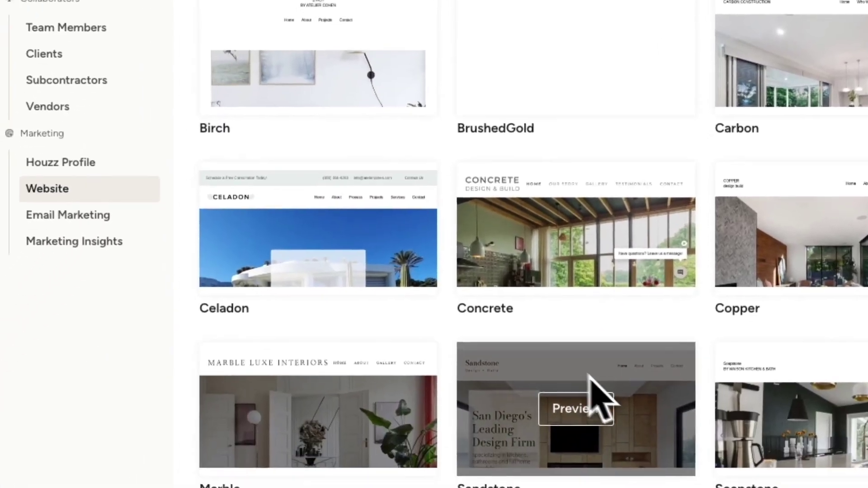
click(596, 204)
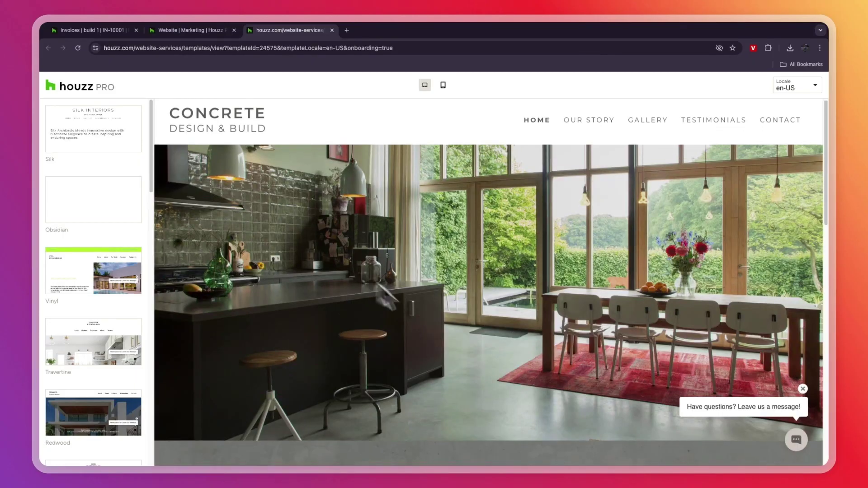
scroll(427, 324, down, 5)
scroll(426, 332, down, 5)
scroll(420, 271, down, 3)
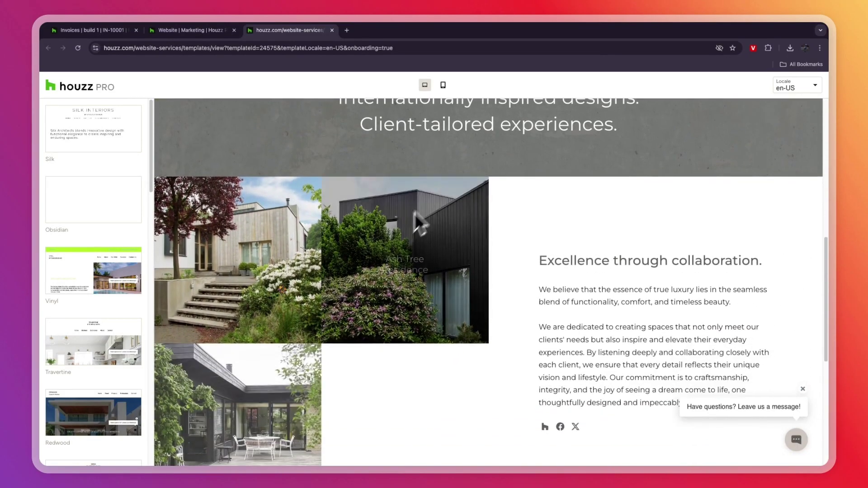
scroll(418, 224, down, 5)
scroll(434, 272, down, 5)
scroll(438, 265, down, 2)
scroll(439, 265, up, 15)
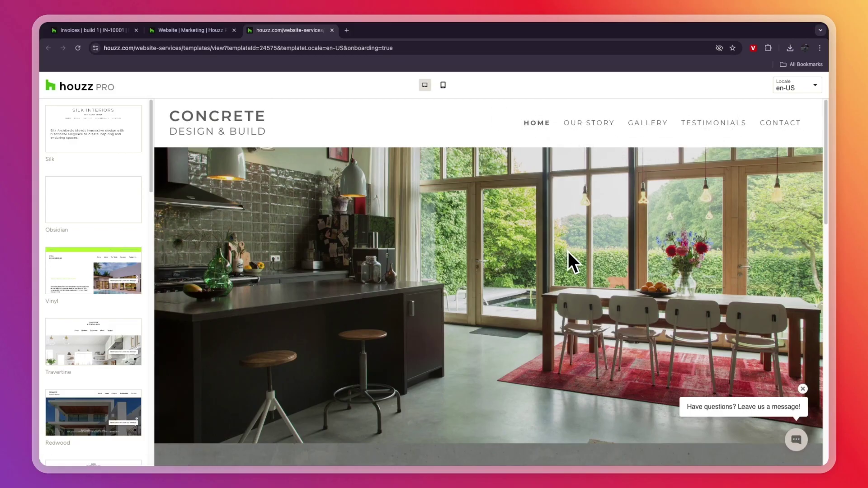
scroll(475, 271, down, 3)
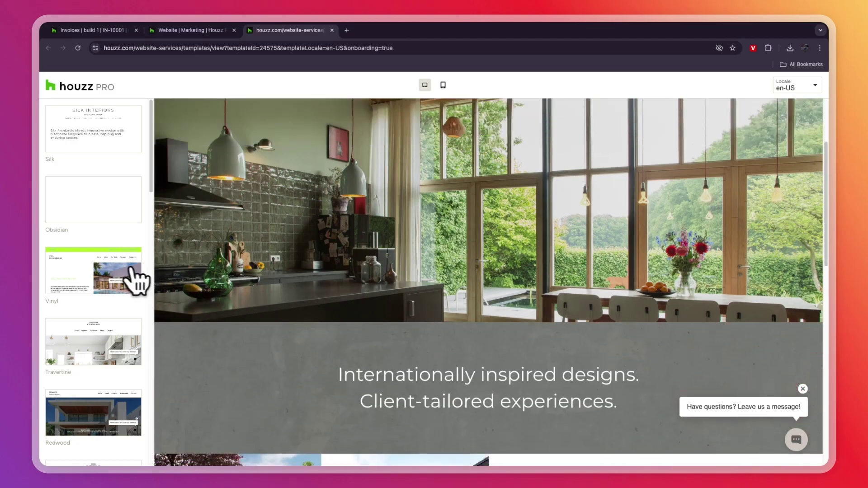
scroll(93, 305, down, 5)
click(95, 306)
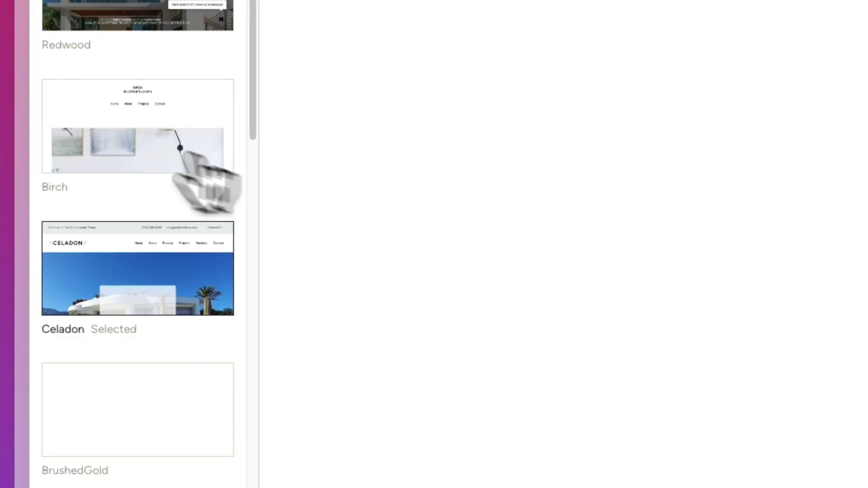
scroll(119, 203, down, 4)
click(135, 177)
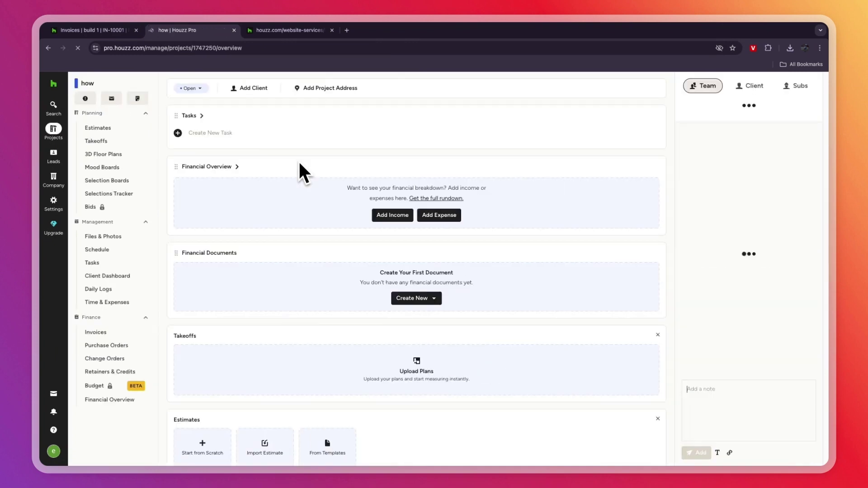
scroll(345, 232, down, 1)
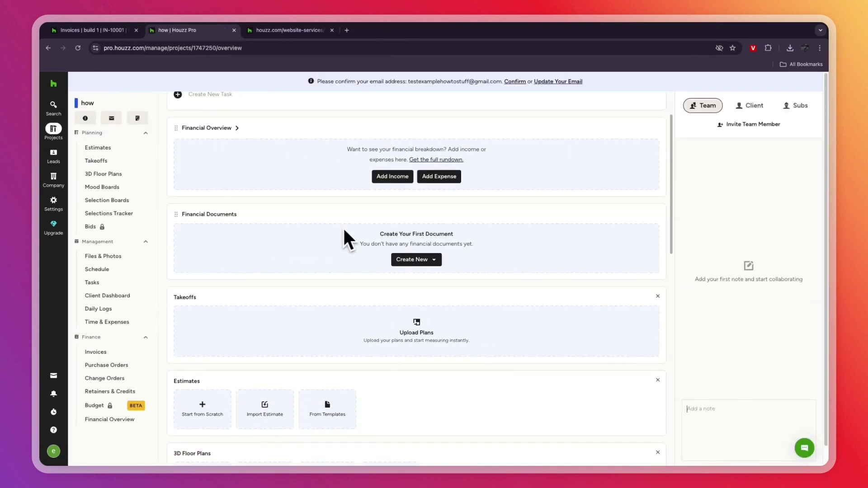
scroll(345, 241, down, 2)
scroll(314, 303, down, 3)
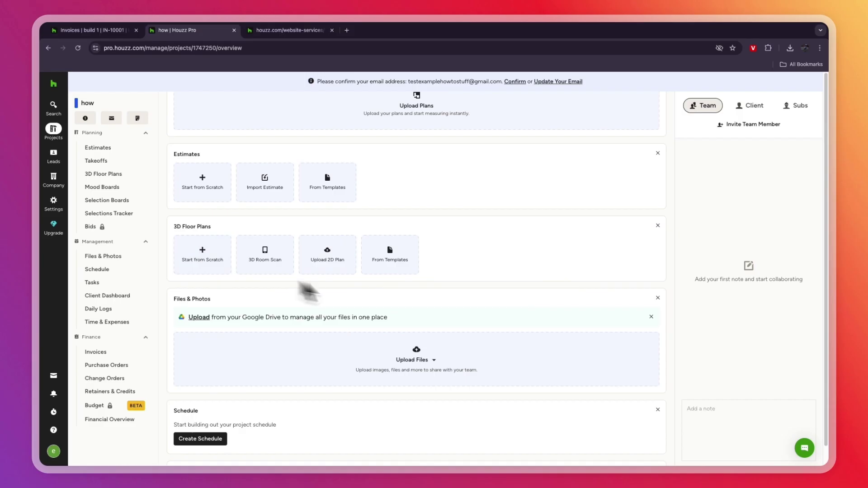
scroll(309, 292, down, 2)
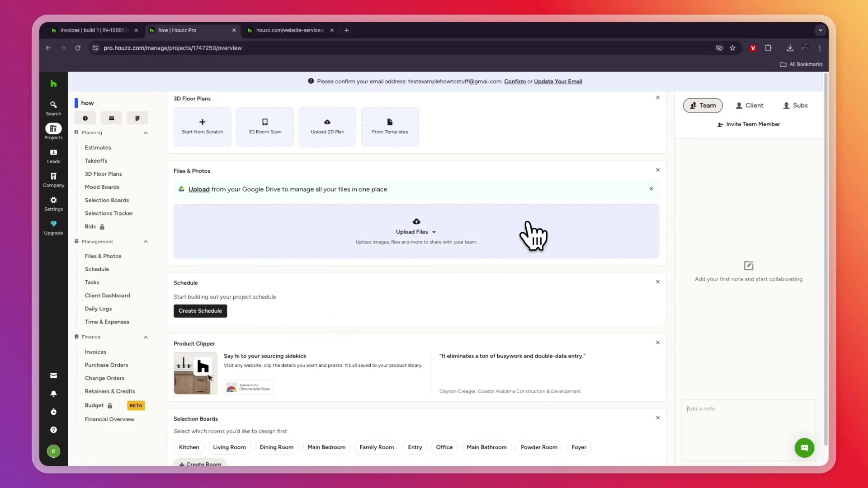
scroll(534, 236, up, 3)
Step: View the how project's client details, then its empty subcontractors list
click(750, 105)
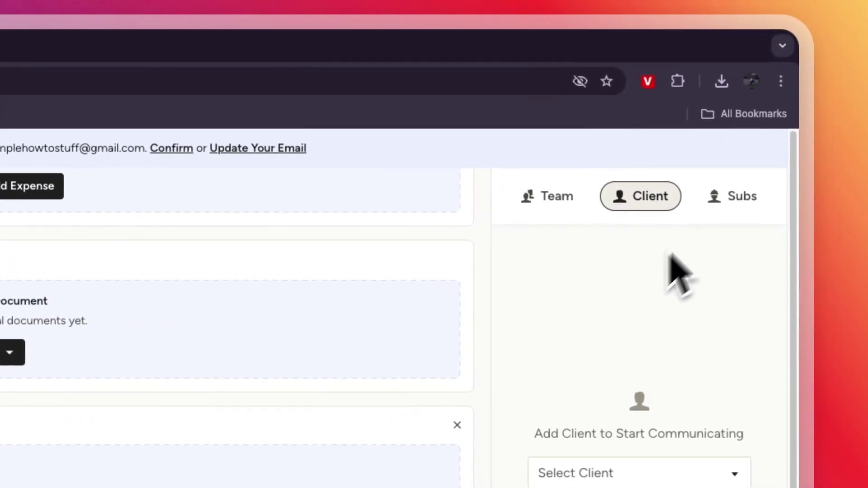
click(732, 194)
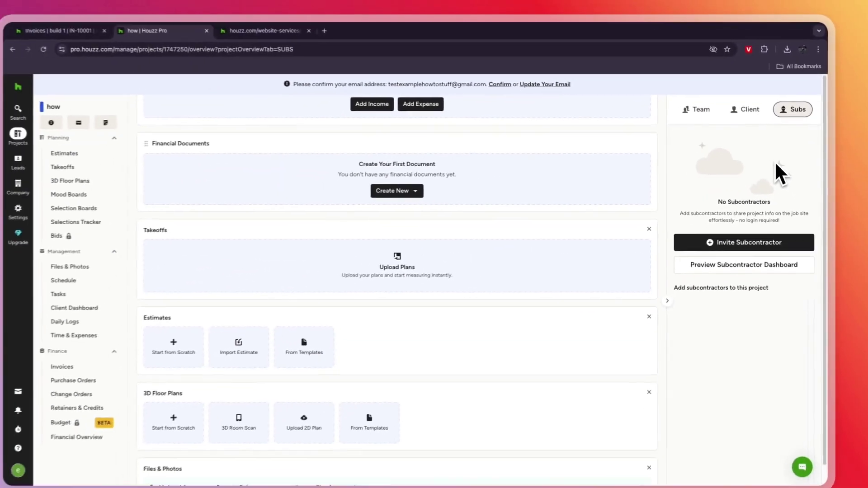
scroll(438, 189, up, 3)
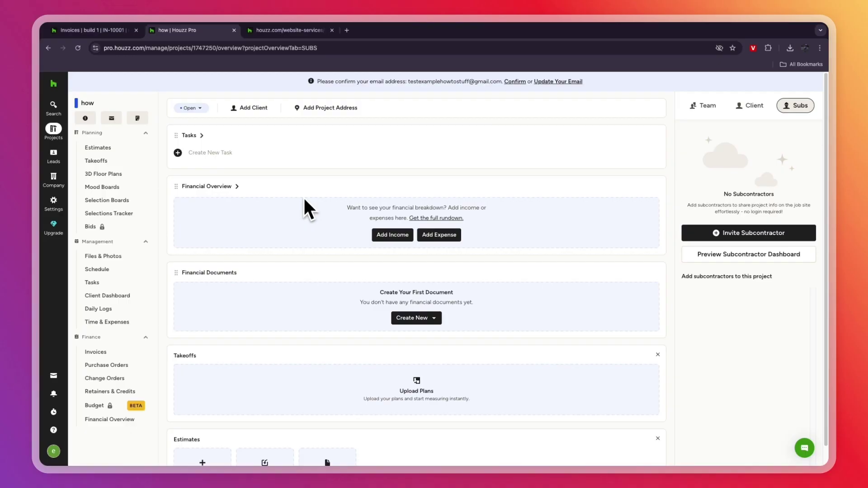
Step: Go back to the home dashboard using the Houzz logo in the left sidebar
click(53, 84)
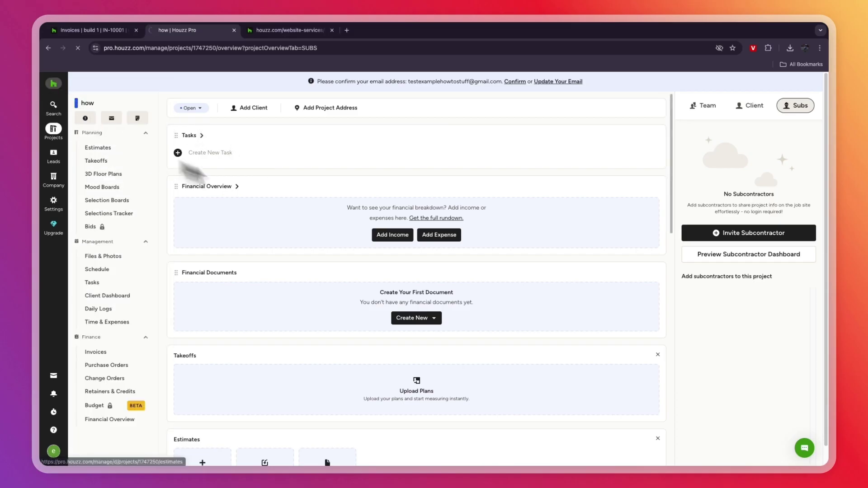